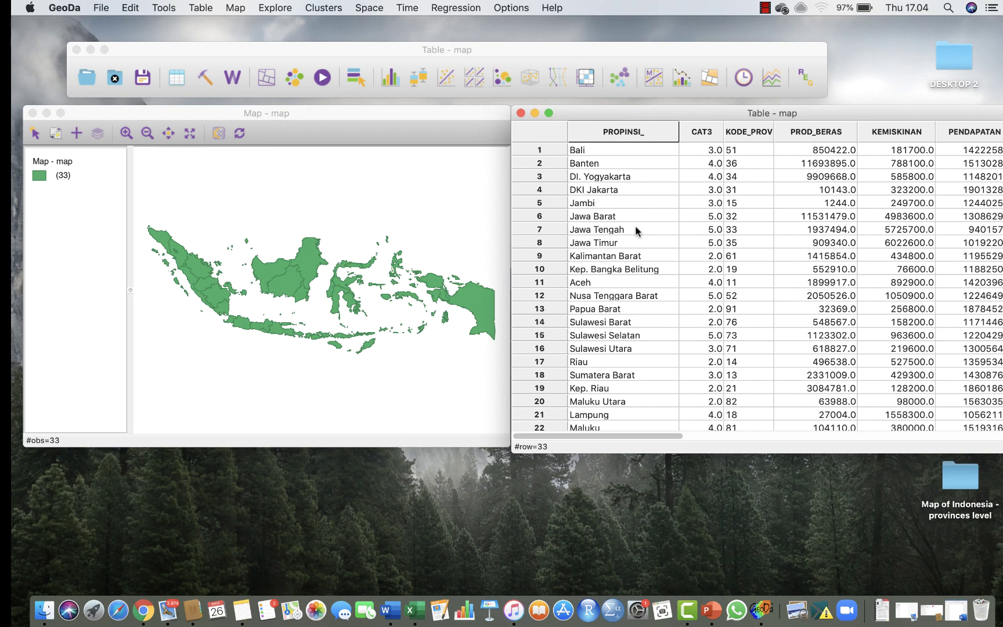
Reposition the attribute table window so that it fits fully on the desktop, partly over the map window
{"action": "left_click", "coordinate": [405, 52]}
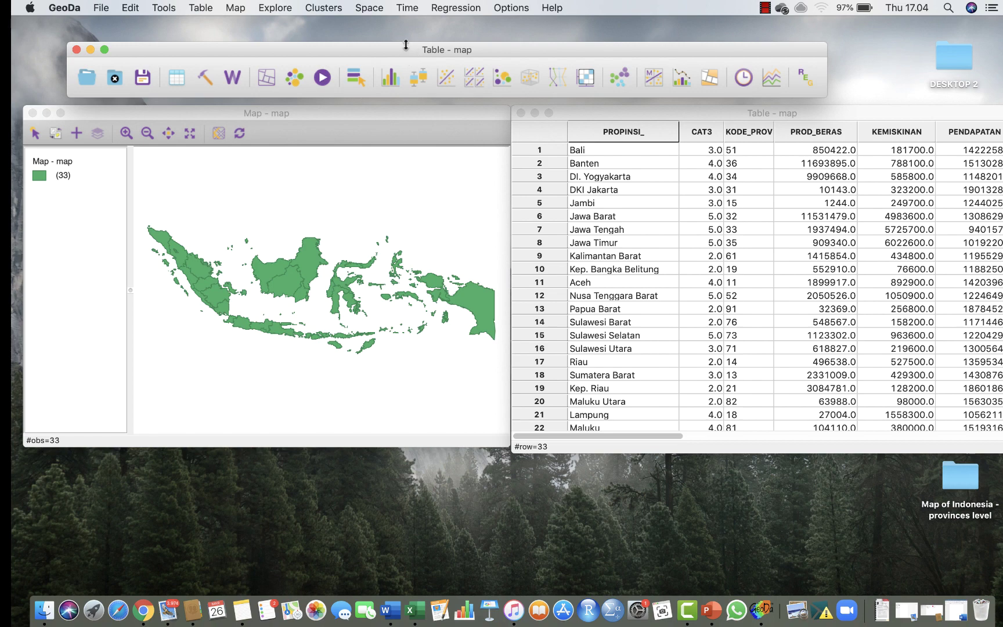
{"action": "left_click", "coordinate": [334, 116]}
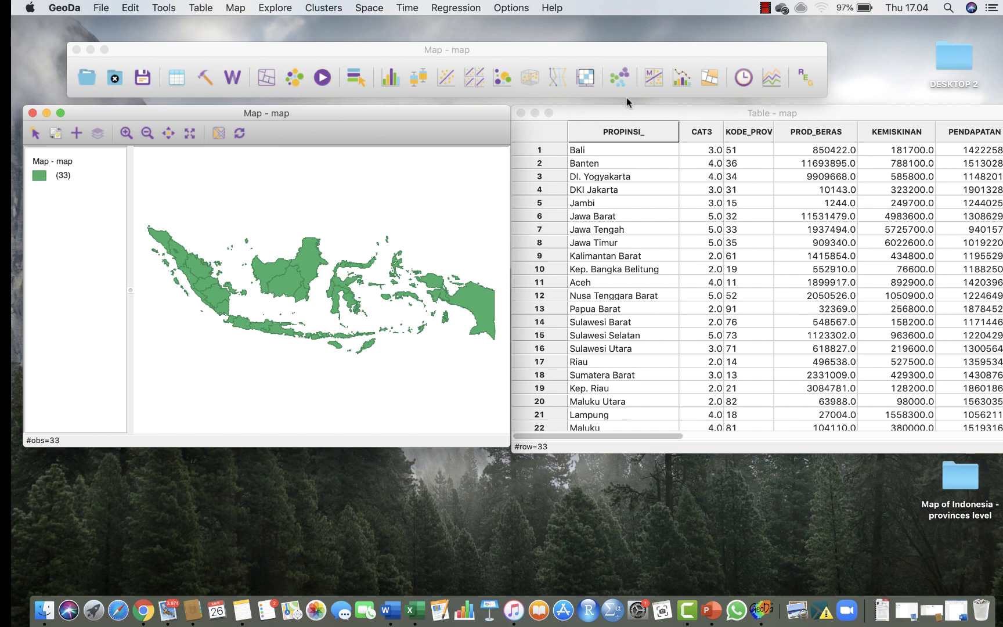
{"action": "left_click", "coordinate": [638, 114]}
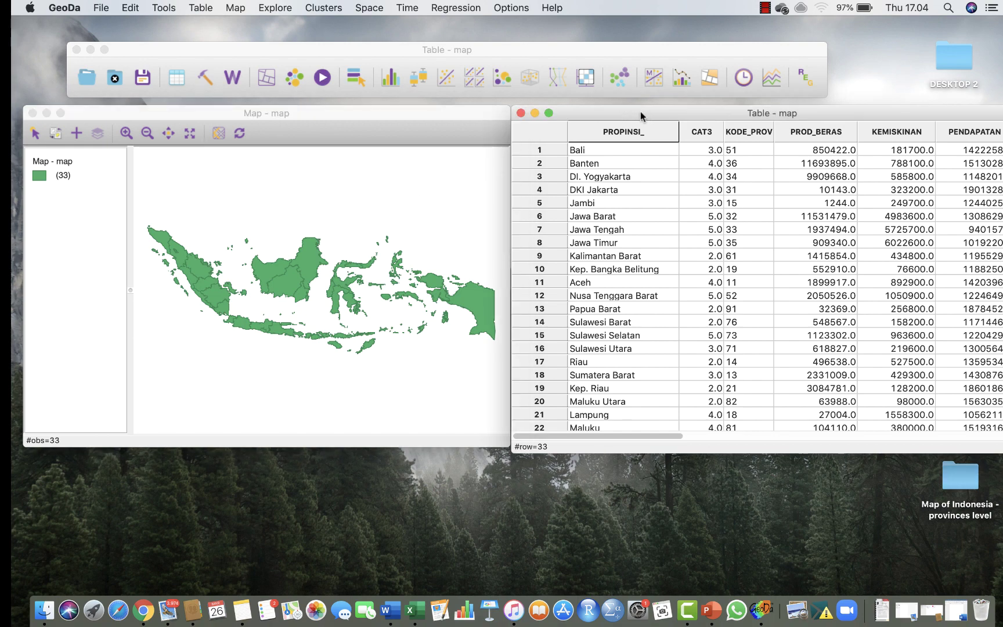
{"action": "left_click_drag", "start_coordinate": [640, 111], "coordinate": [583, 112]}
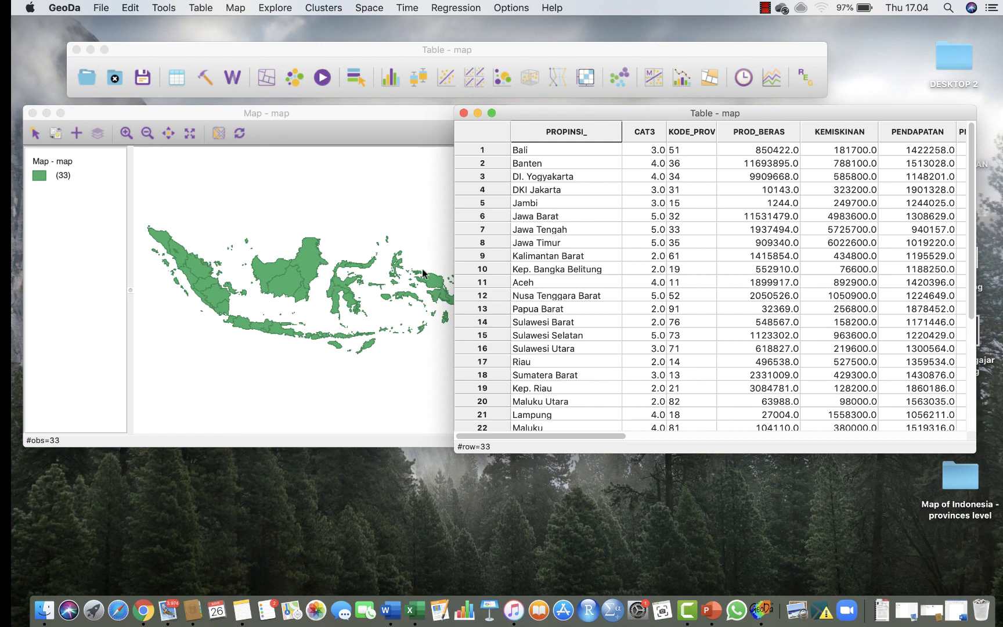
Examine the attribute table's variable columns for the provinces, from PROPINSI_ through to TLKMKSI
{"action": "scroll", "coordinate": [888, 192], "scroll_direction": "right", "scroll_amount": 5}
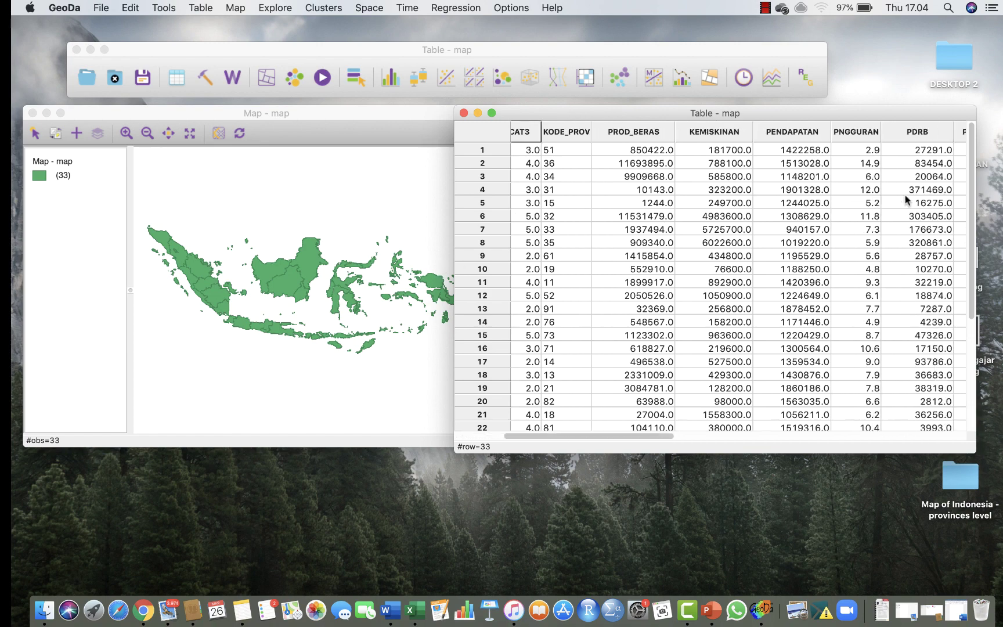
{"action": "scroll", "coordinate": [905, 199], "scroll_direction": "right", "scroll_amount": 8}
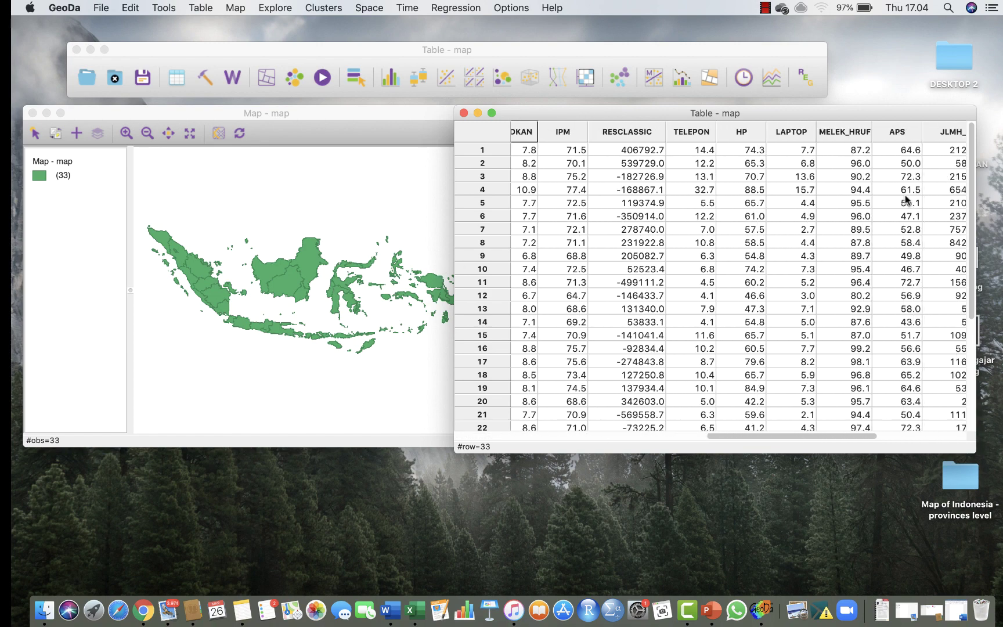
{"action": "scroll", "coordinate": [737, 191], "scroll_direction": "left", "scroll_amount": 8}
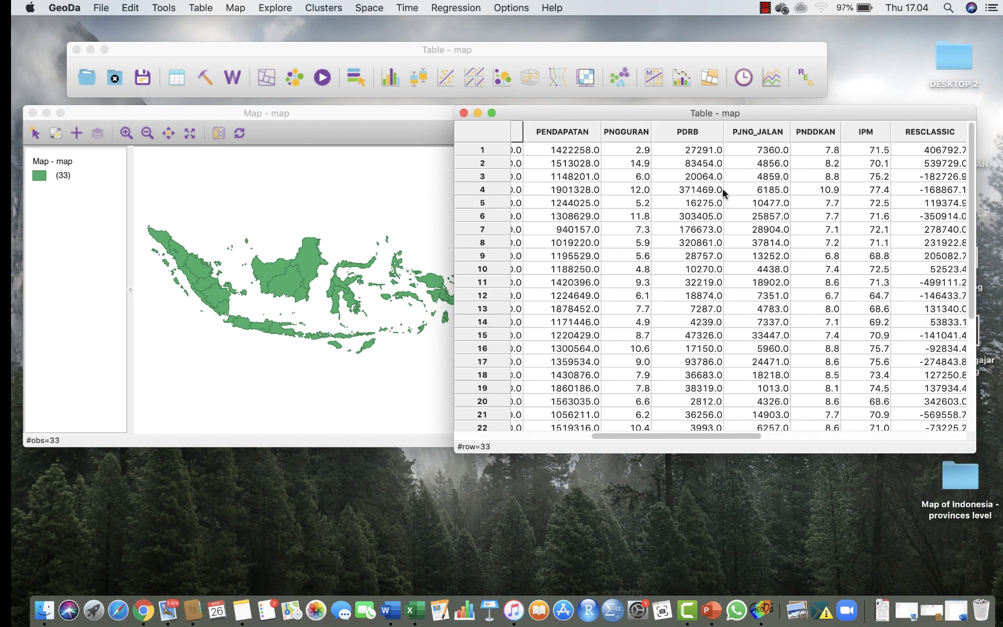
{"action": "scroll", "coordinate": [723, 191], "scroll_direction": "left", "scroll_amount": 5}
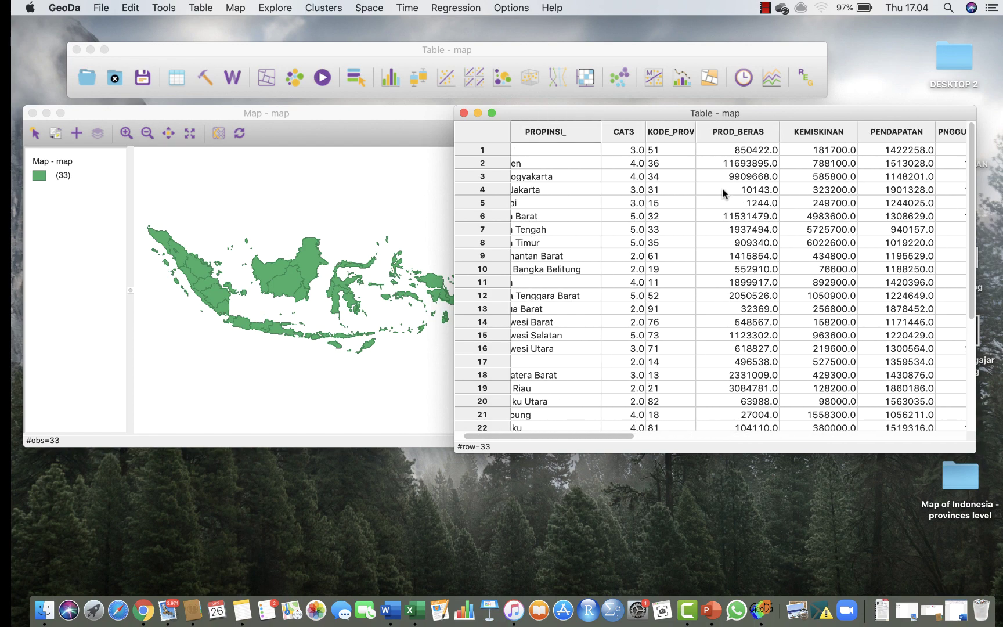
{"action": "scroll", "coordinate": [722, 192], "scroll_direction": "left", "scroll_amount": 1}
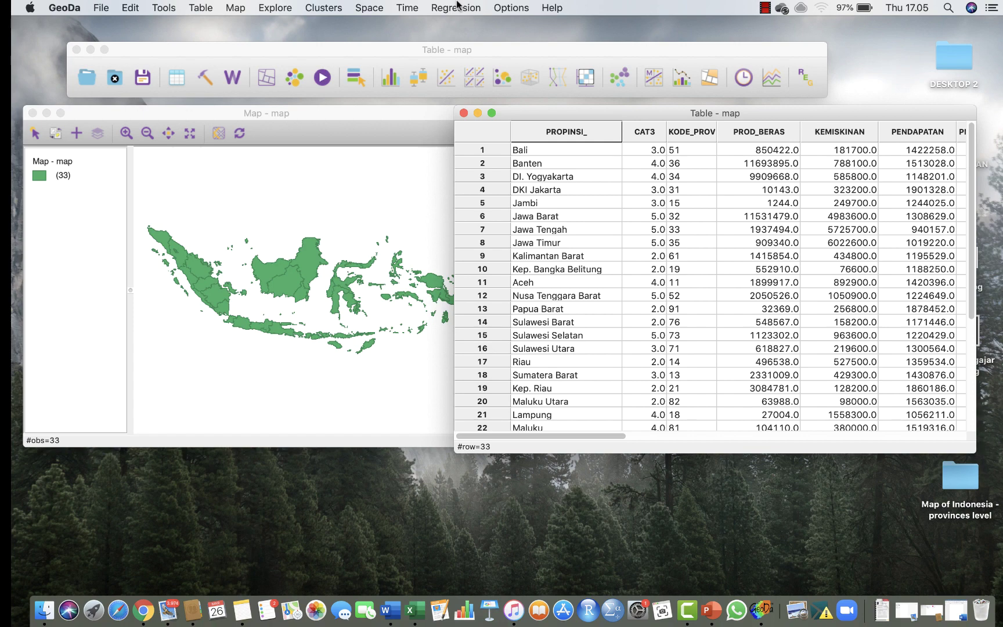
{"action": "scroll", "coordinate": [816, 224], "scroll_direction": "right", "scroll_amount": 5}
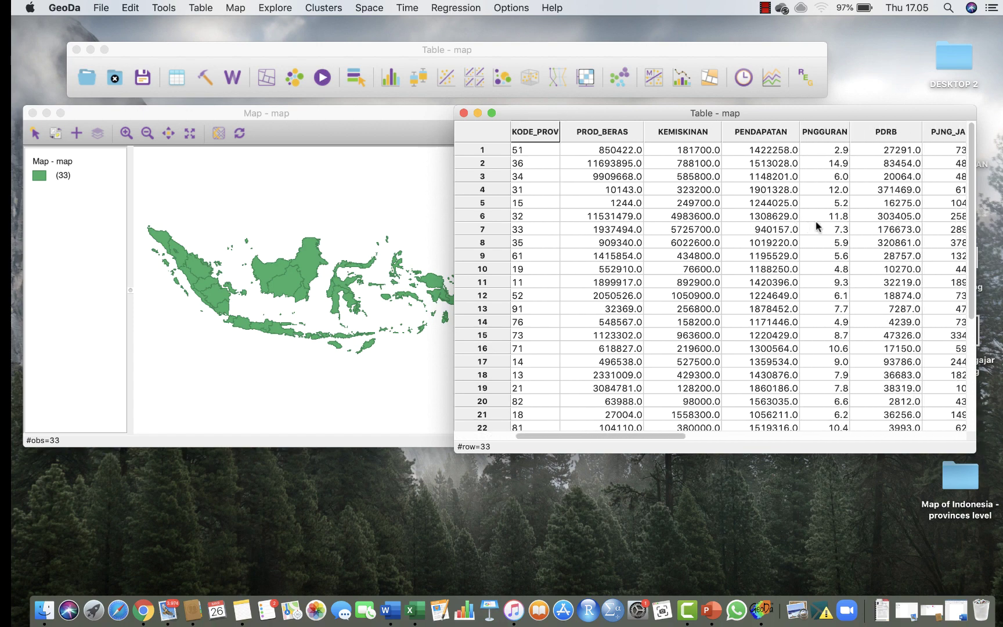
{"action": "scroll", "coordinate": [815, 223], "scroll_direction": "right", "scroll_amount": 3}
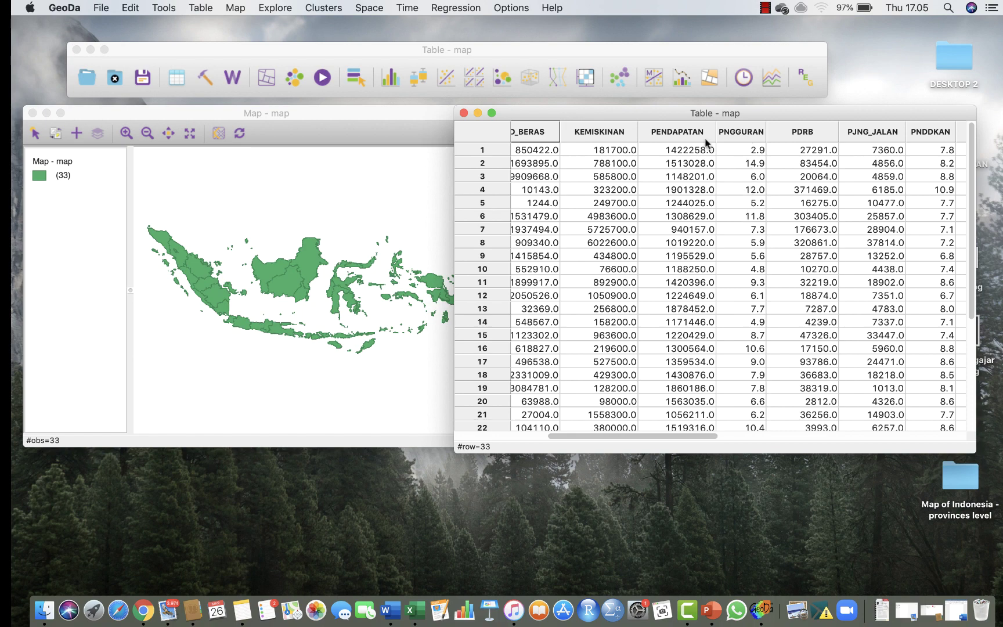
{"action": "scroll", "coordinate": [800, 190], "scroll_direction": "right", "scroll_amount": 3}
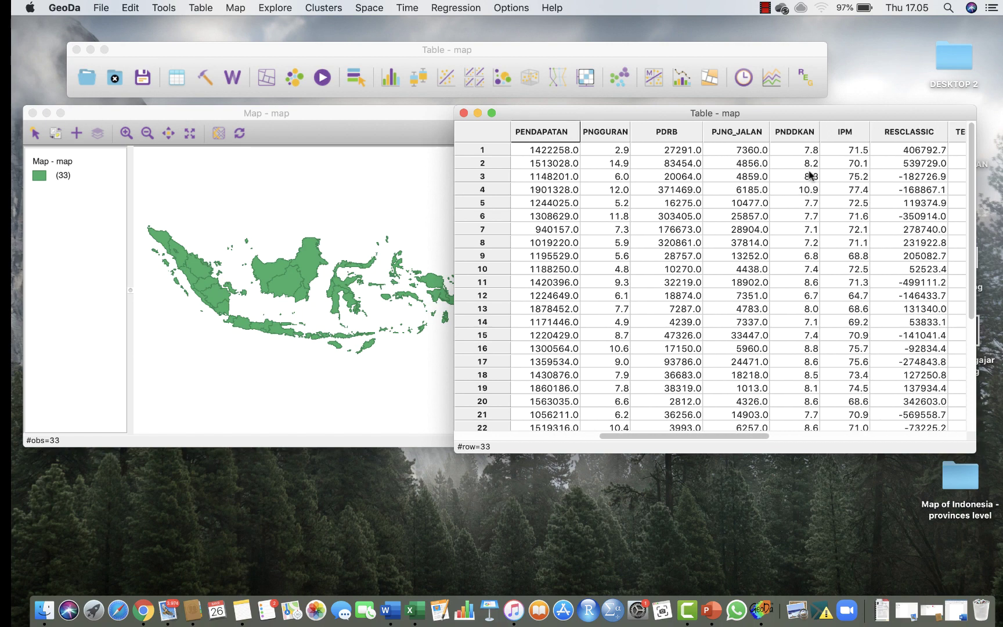
{"action": "scroll", "coordinate": [825, 235], "scroll_direction": "right", "scroll_amount": 8}
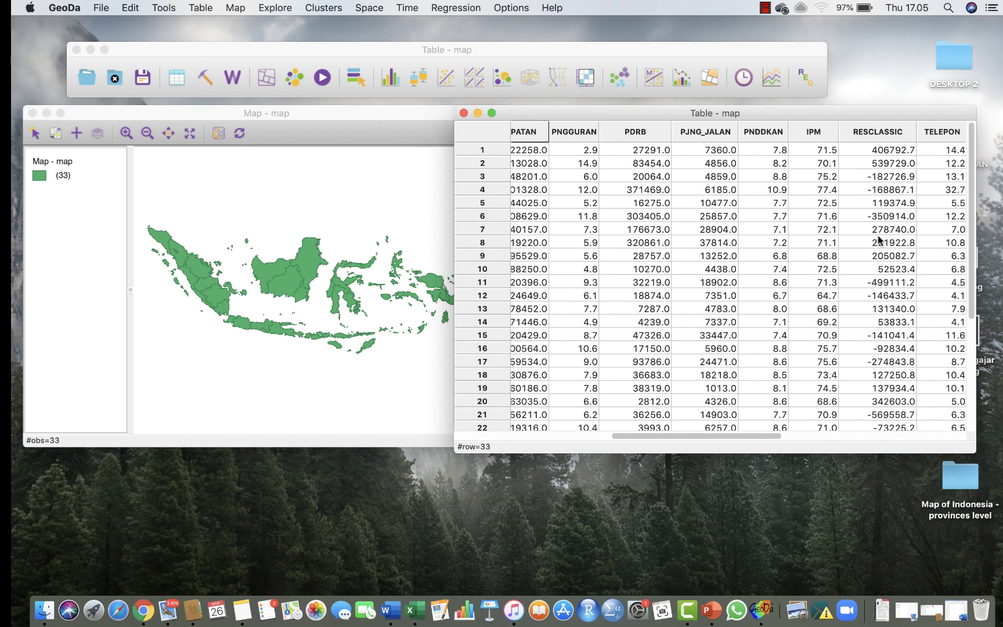
{"action": "scroll", "coordinate": [878, 239], "scroll_direction": "right", "scroll_amount": 5}
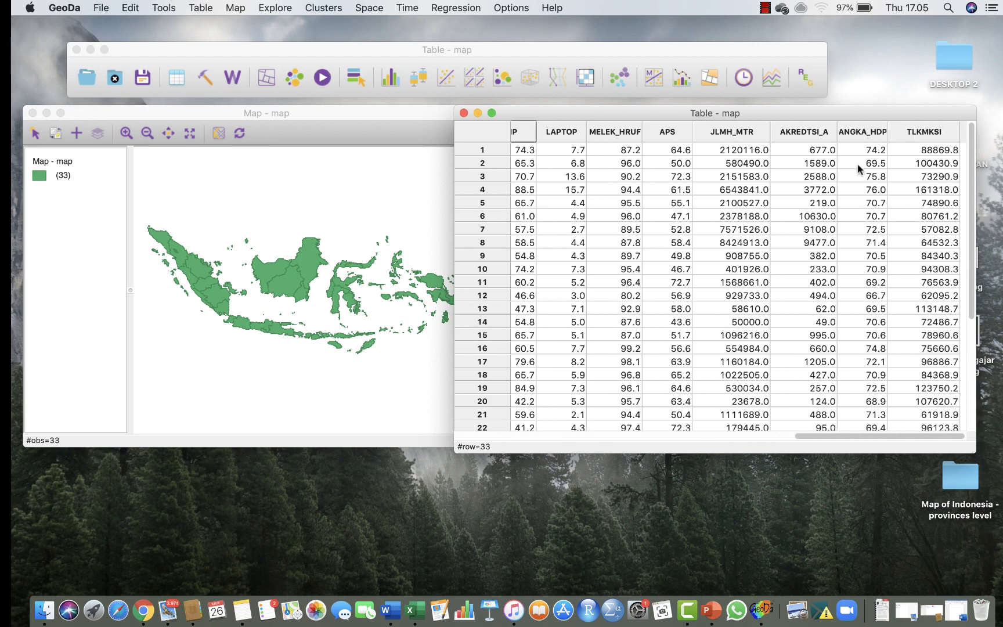
{"action": "scroll", "coordinate": [741, 202], "scroll_direction": "left", "scroll_amount": 8}
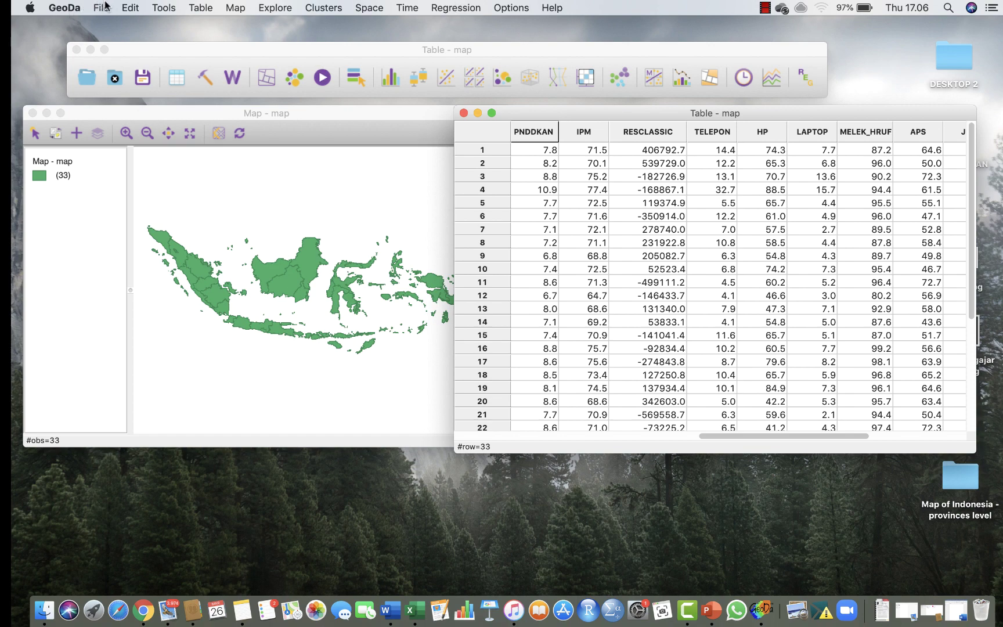
Open the regression setup and assign IPM as the dependent variable
{"action": "left_click", "coordinate": [447, 8]}
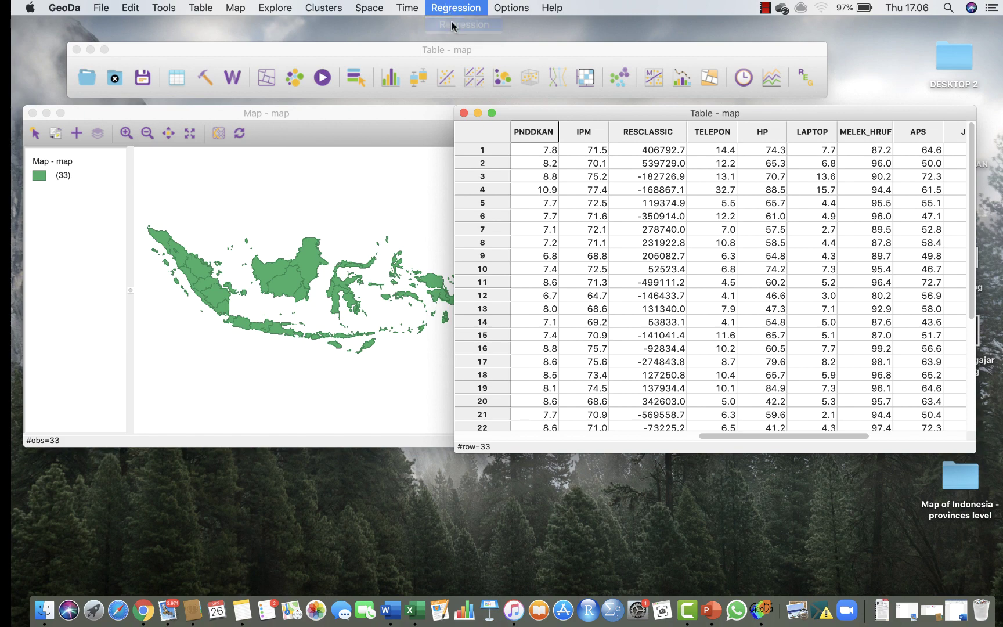
{"action": "left_click", "coordinate": [453, 25]}
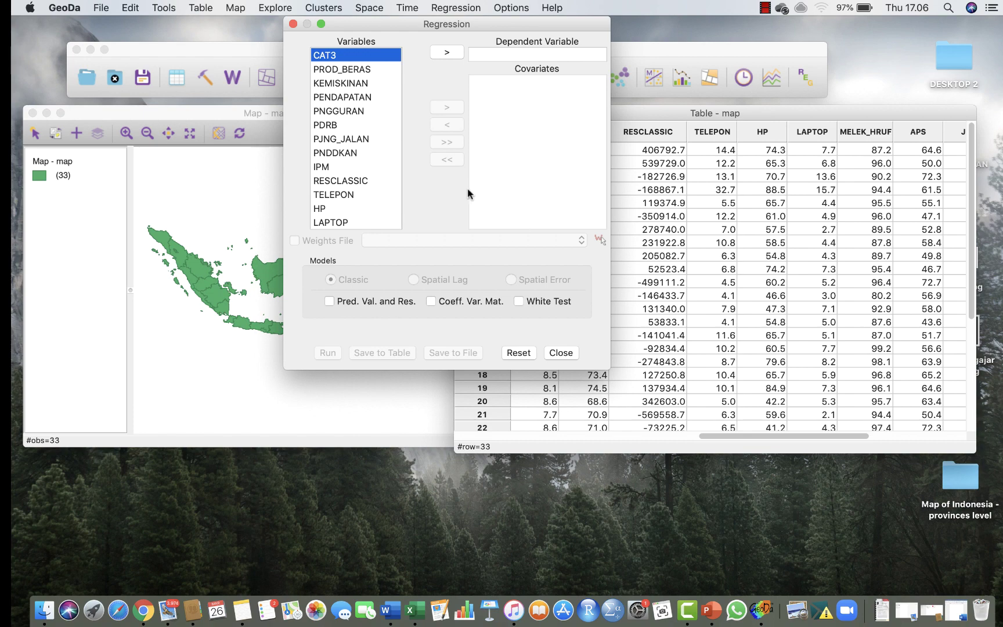
{"action": "left_click", "coordinate": [324, 168]}
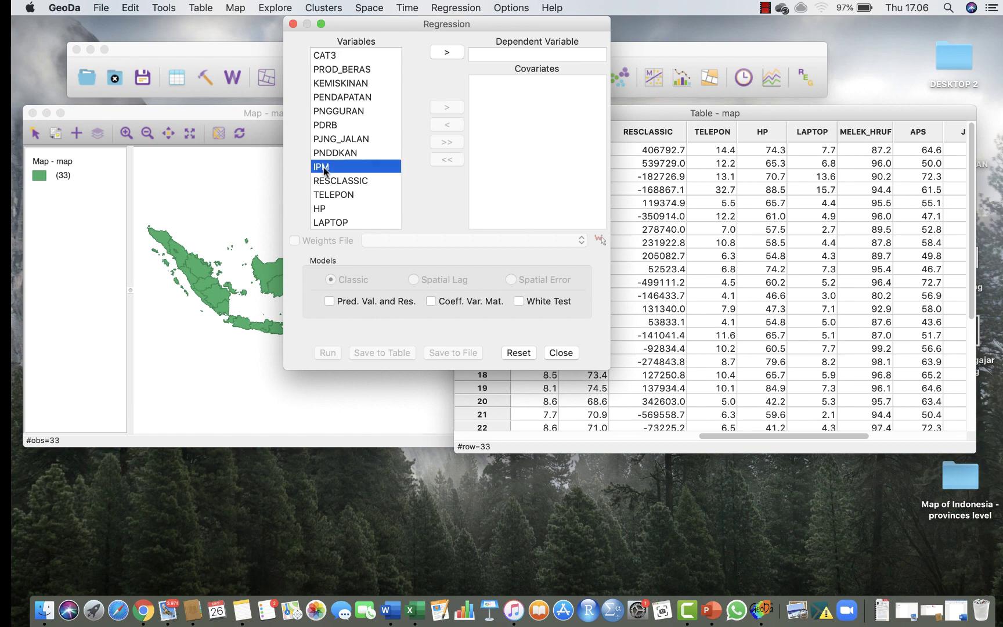
{"action": "left_click", "coordinate": [446, 52]}
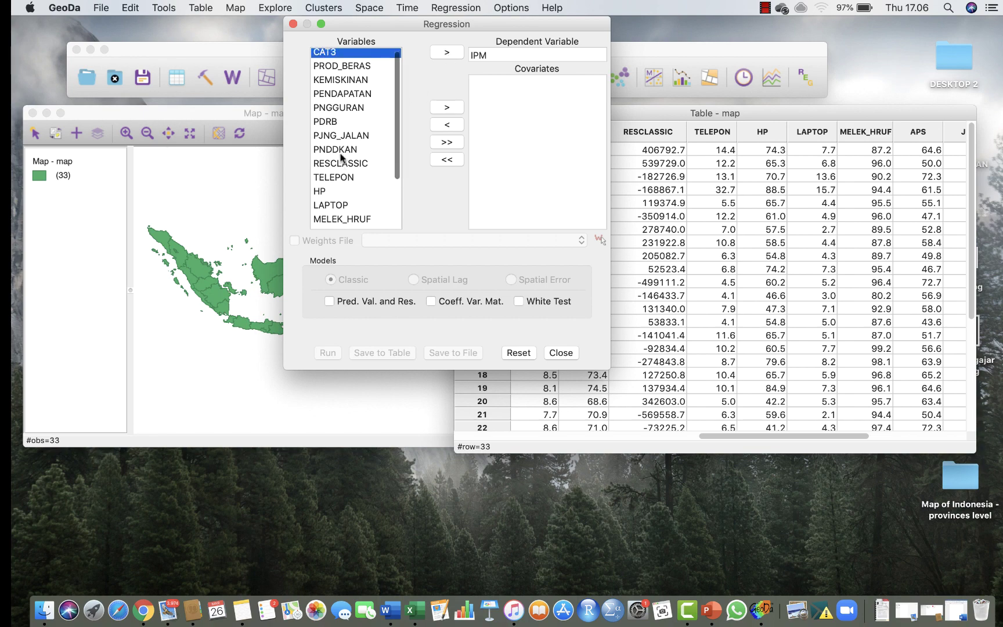
Add PNDDKAN, PNGGURAN and ANGKA_HDP as regression covariates, and close the setup without running the model
{"action": "scroll", "coordinate": [341, 157], "scroll_direction": "down", "scroll_amount": 3}
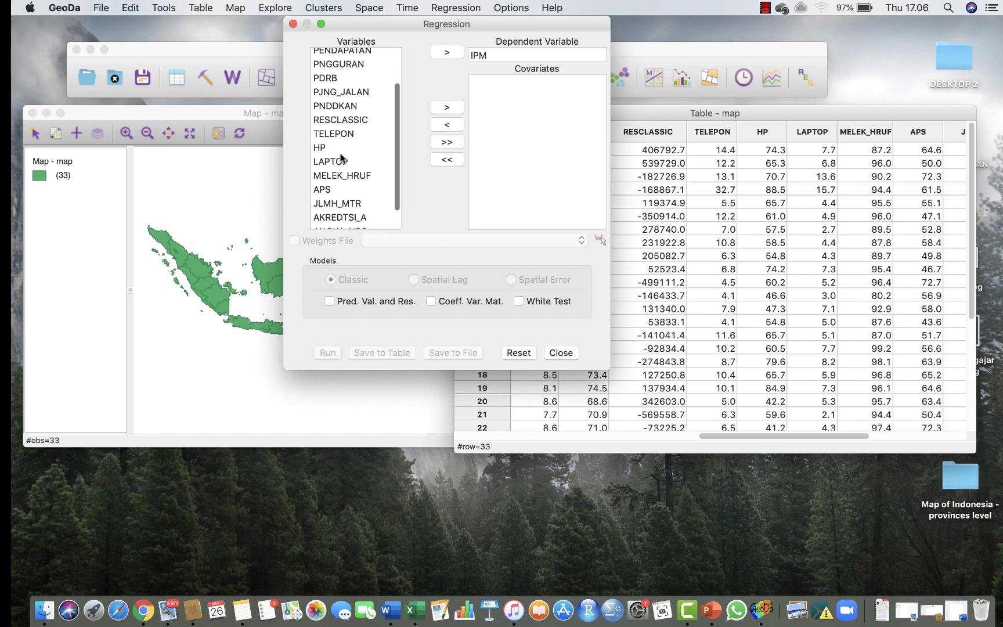
{"action": "scroll", "coordinate": [341, 157], "scroll_direction": "down", "scroll_amount": 2}
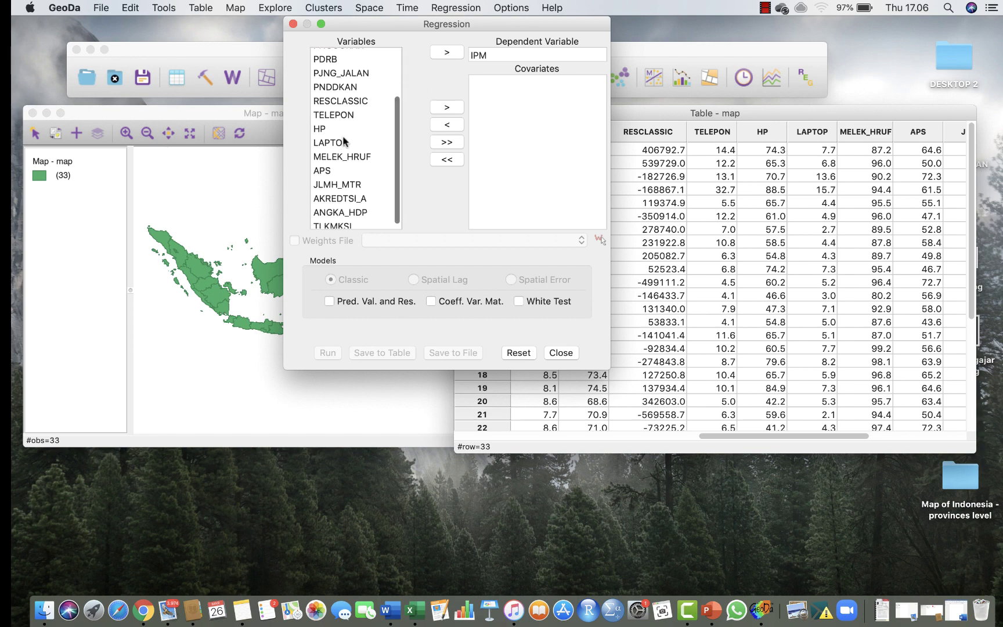
{"action": "scroll", "coordinate": [342, 136], "scroll_direction": "up", "scroll_amount": 2}
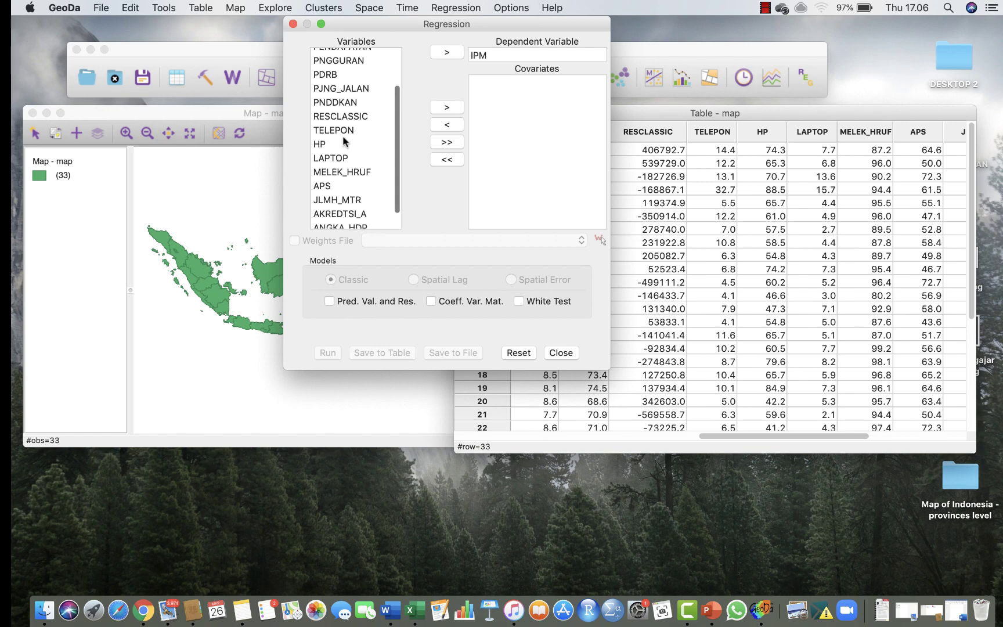
{"action": "left_click", "coordinate": [337, 103]}
{"action": "left_click", "coordinate": [447, 108]}
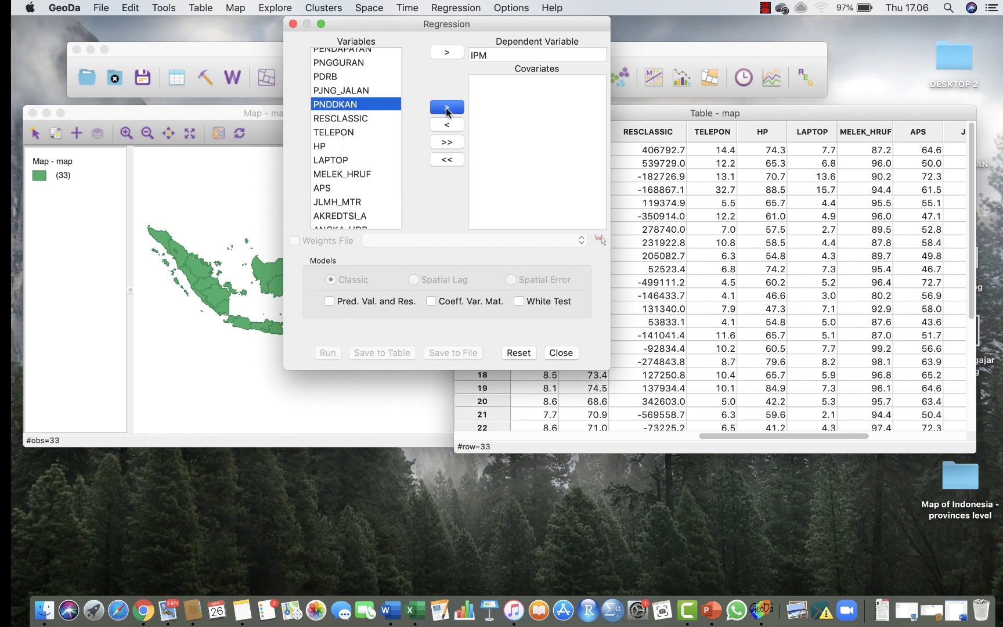
{"action": "scroll", "coordinate": [329, 159], "scroll_direction": "down", "scroll_amount": 1}
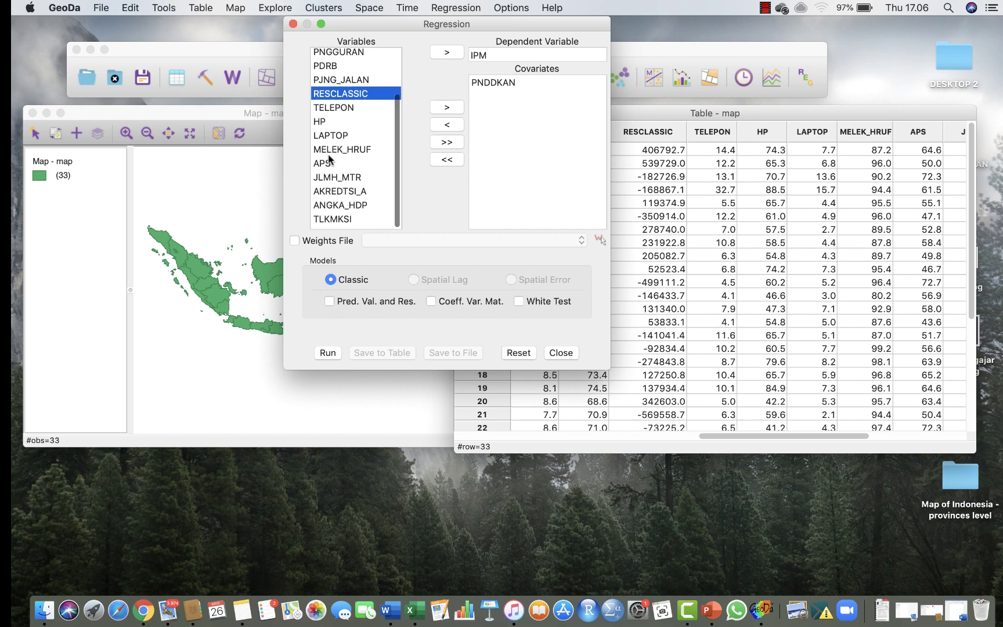
{"action": "scroll", "coordinate": [328, 161], "scroll_direction": "up", "scroll_amount": 1}
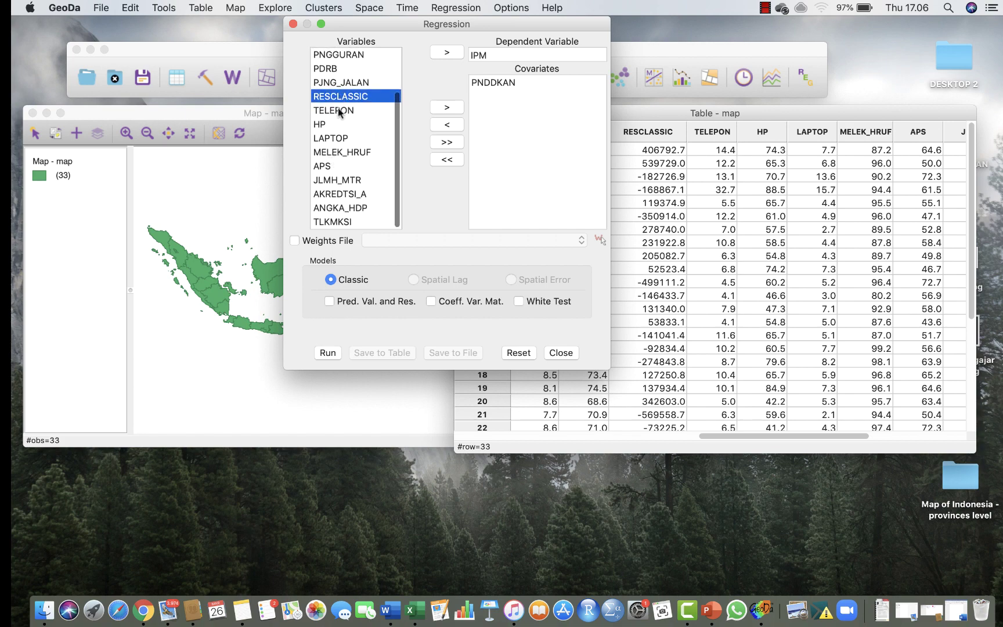
{"action": "left_click", "coordinate": [344, 57]}
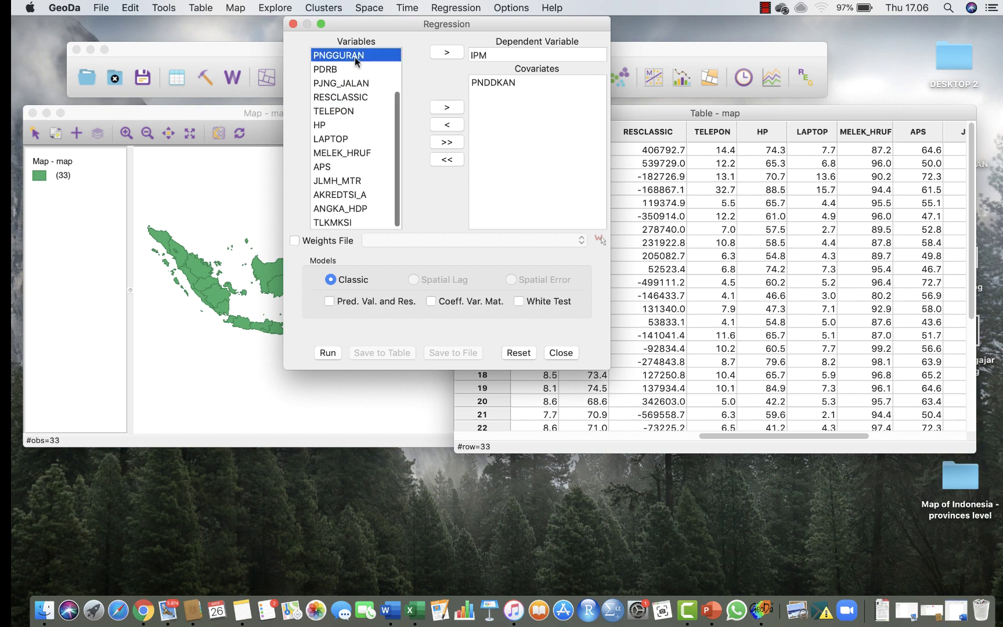
{"action": "left_click", "coordinate": [445, 108]}
{"action": "scroll", "coordinate": [334, 196], "scroll_direction": "down", "scroll_amount": 1}
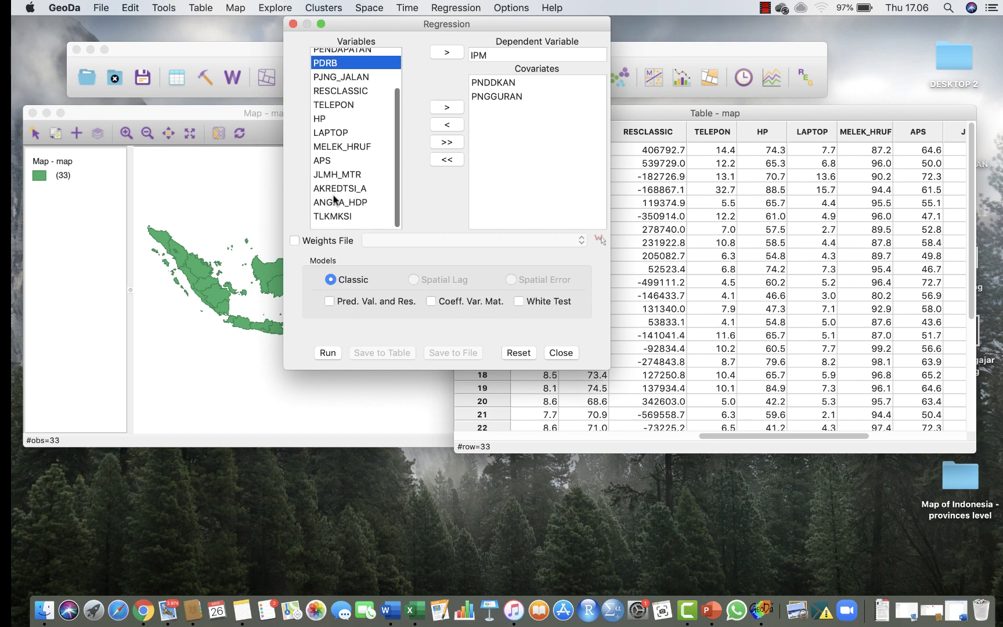
{"action": "scroll", "coordinate": [333, 196], "scroll_direction": "up", "scroll_amount": 1}
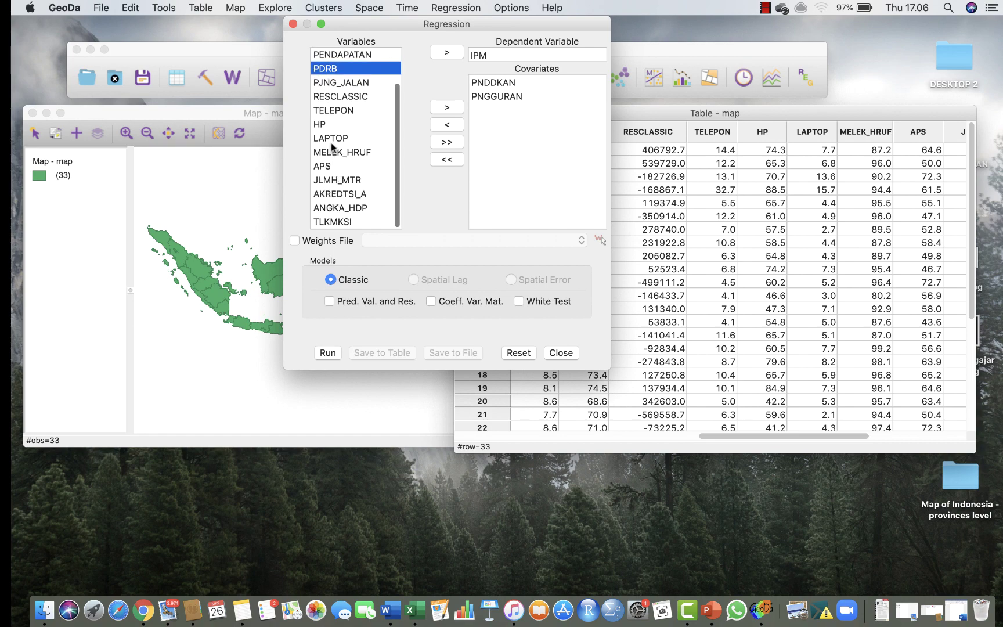
{"action": "left_click", "coordinate": [342, 207]}
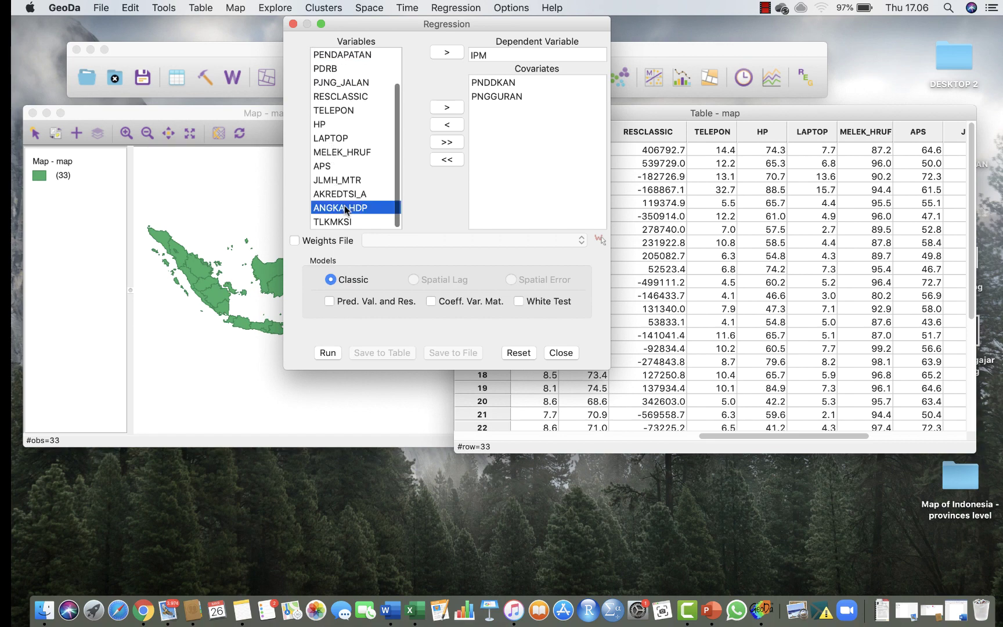
{"action": "left_click", "coordinate": [460, 108]}
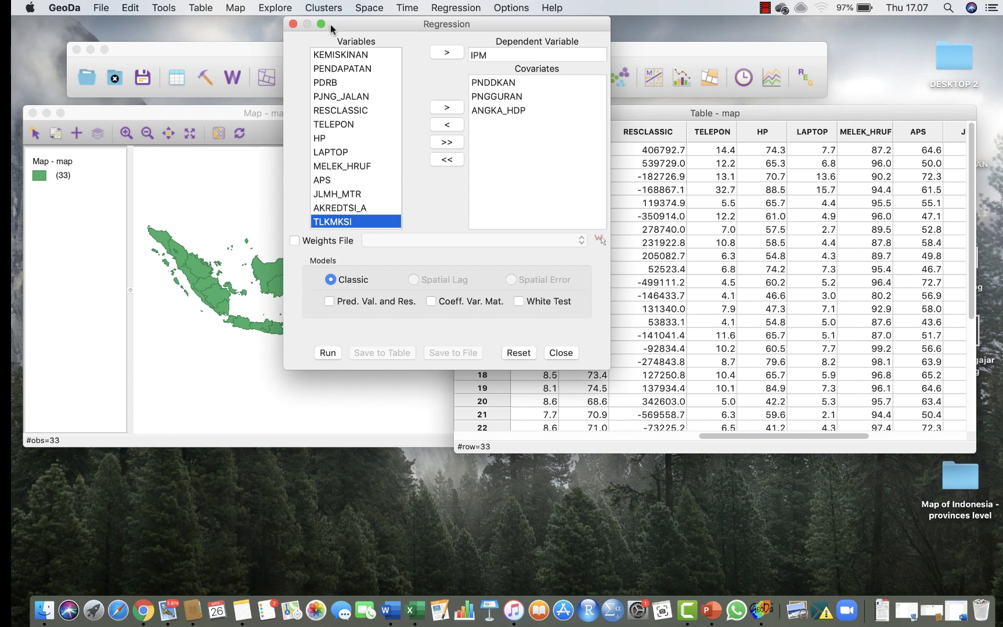
{"action": "left_click", "coordinate": [293, 24]}
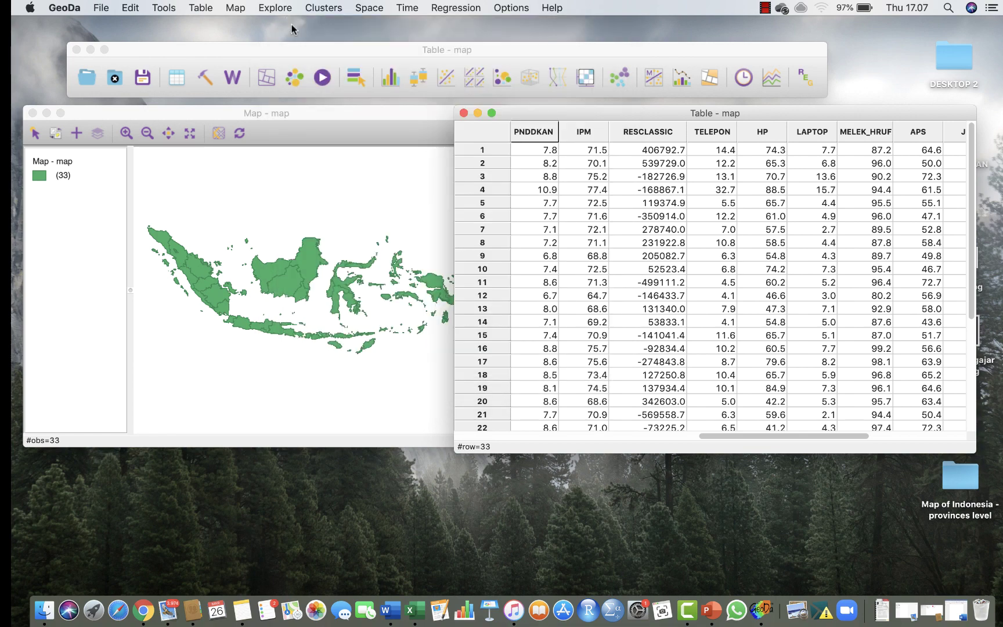
Create a scatter plot matrix and include the variables IPM and PNGGURAN
{"action": "left_click", "coordinate": [474, 80]}
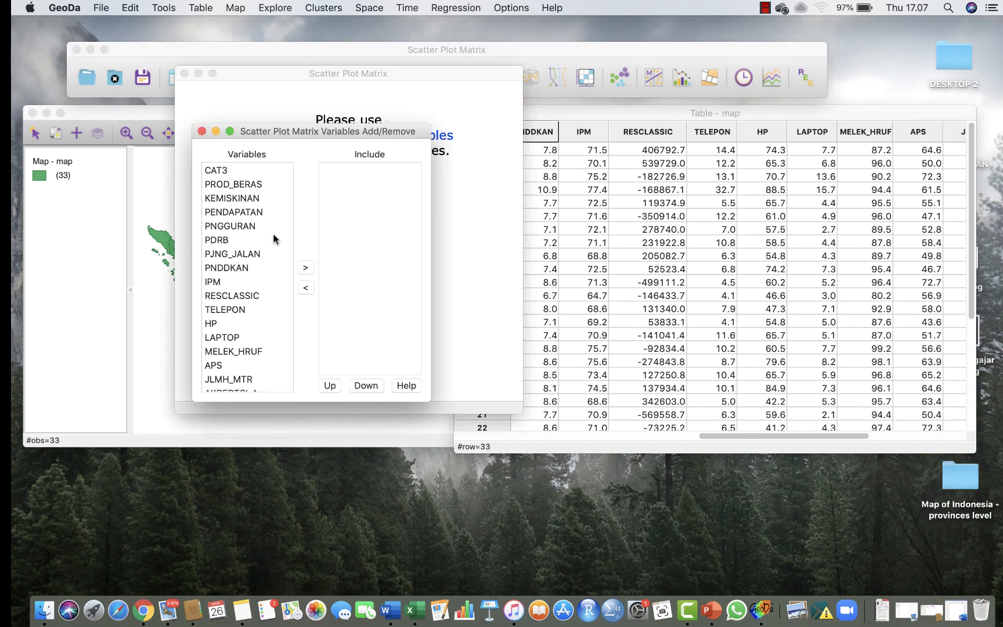
{"action": "left_click", "coordinate": [216, 282]}
{"action": "left_click", "coordinate": [306, 267]}
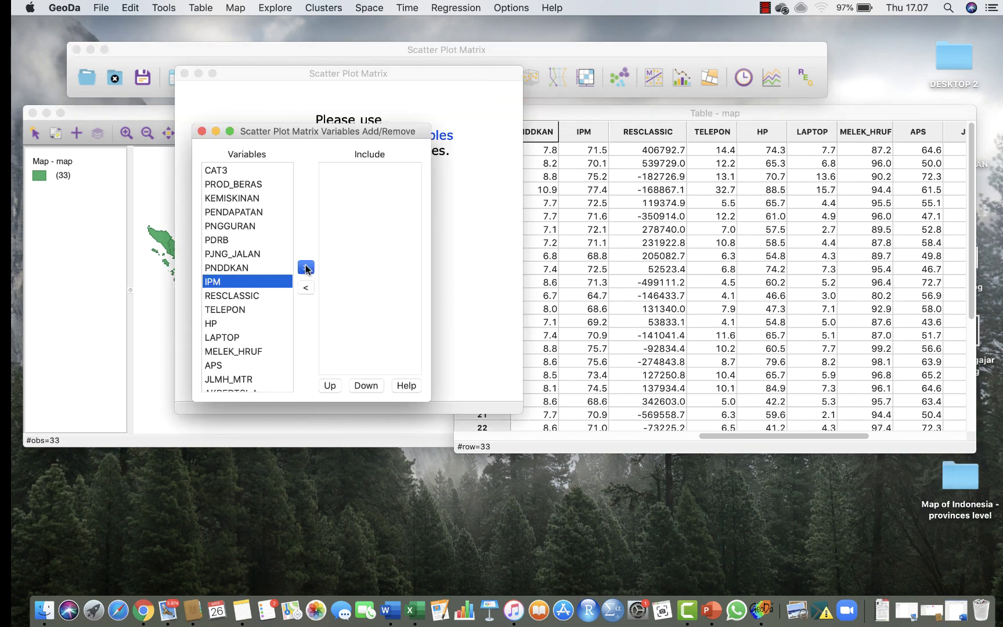
{"action": "scroll", "coordinate": [254, 298], "scroll_direction": "down", "scroll_amount": 1}
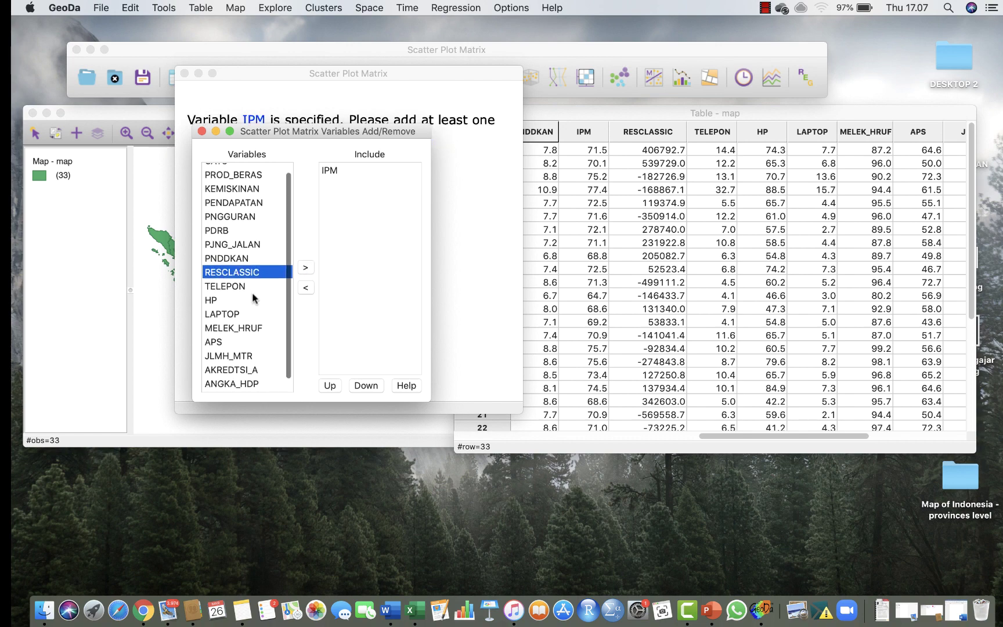
{"action": "left_click", "coordinate": [247, 217]}
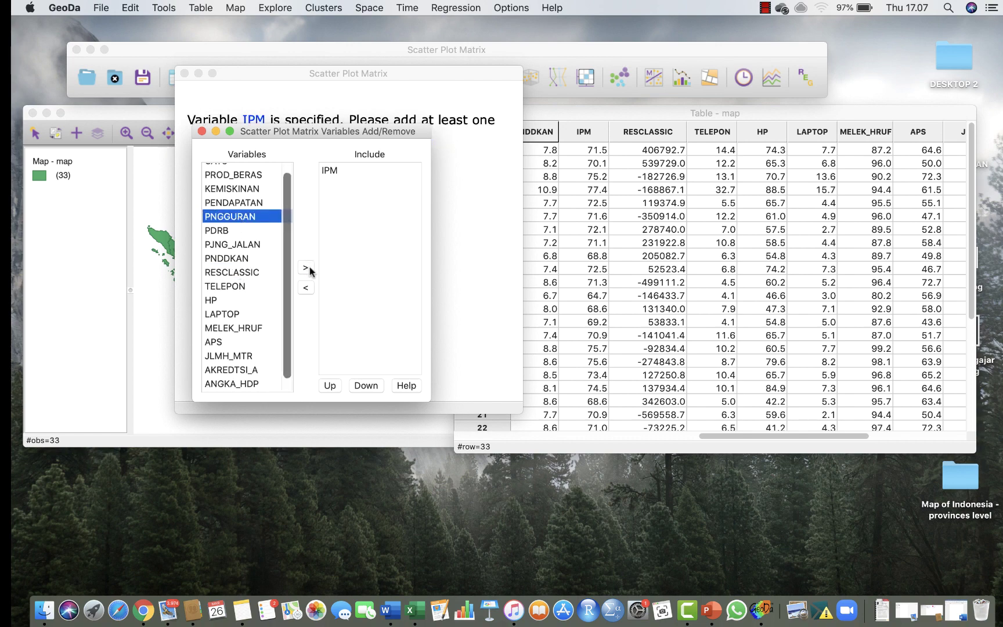
{"action": "left_click", "coordinate": [307, 268]}
Add PNDDKAN and ANGKA_HDP to the scatter plot matrix and dismiss the variable selection window
{"action": "left_click", "coordinate": [239, 246]}
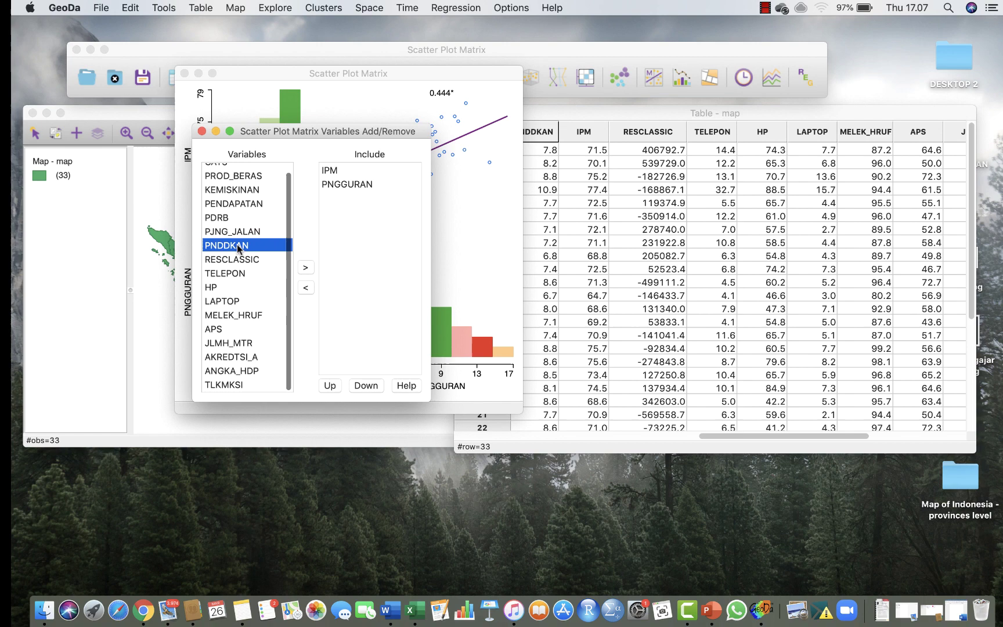
{"action": "left_click", "coordinate": [306, 268]}
{"action": "left_click", "coordinate": [239, 364]}
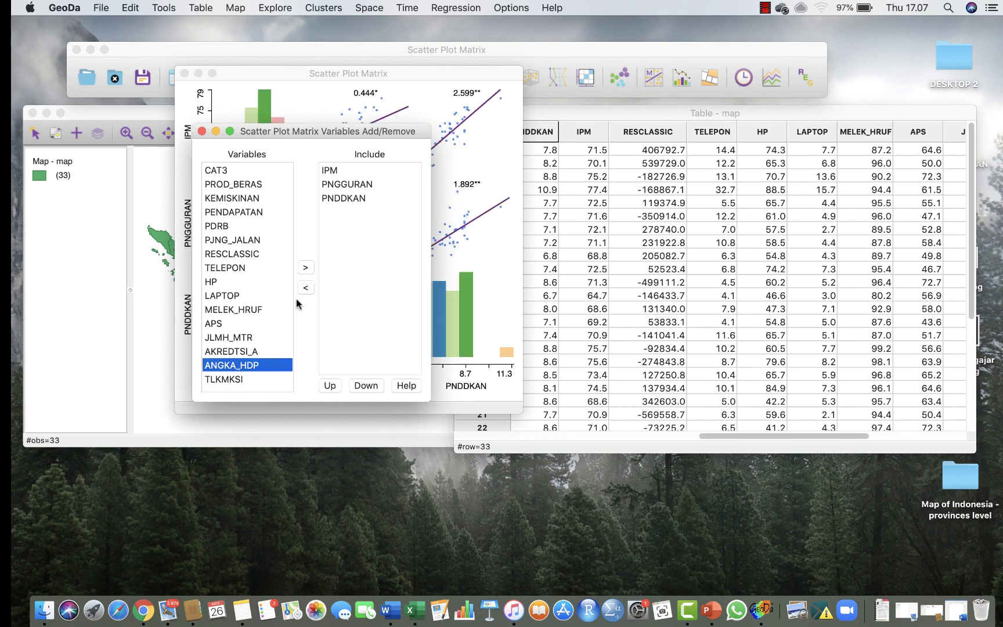
{"action": "left_click", "coordinate": [306, 267]}
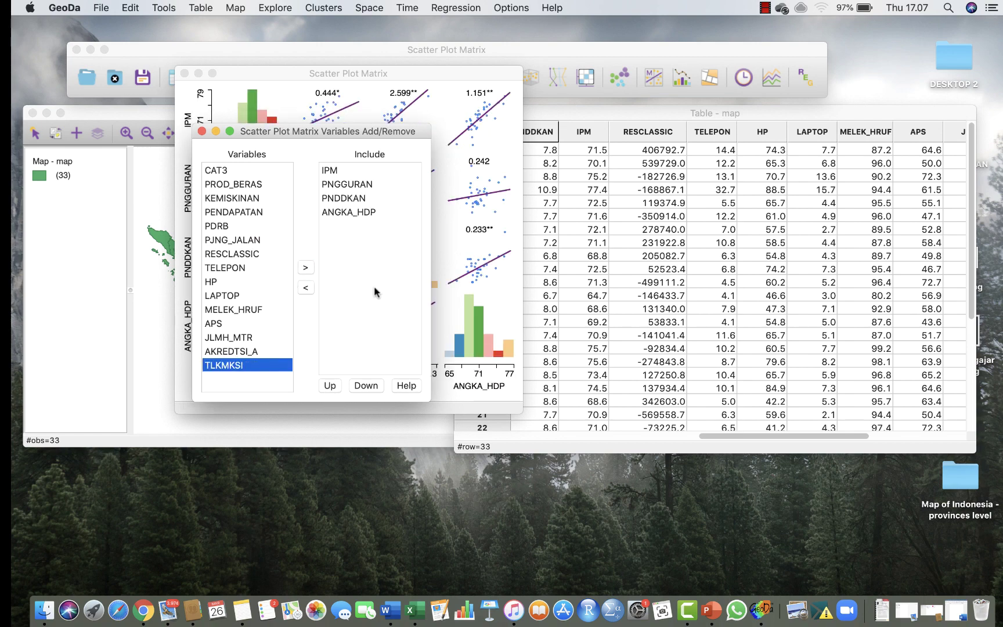
{"action": "left_click", "coordinate": [216, 131]}
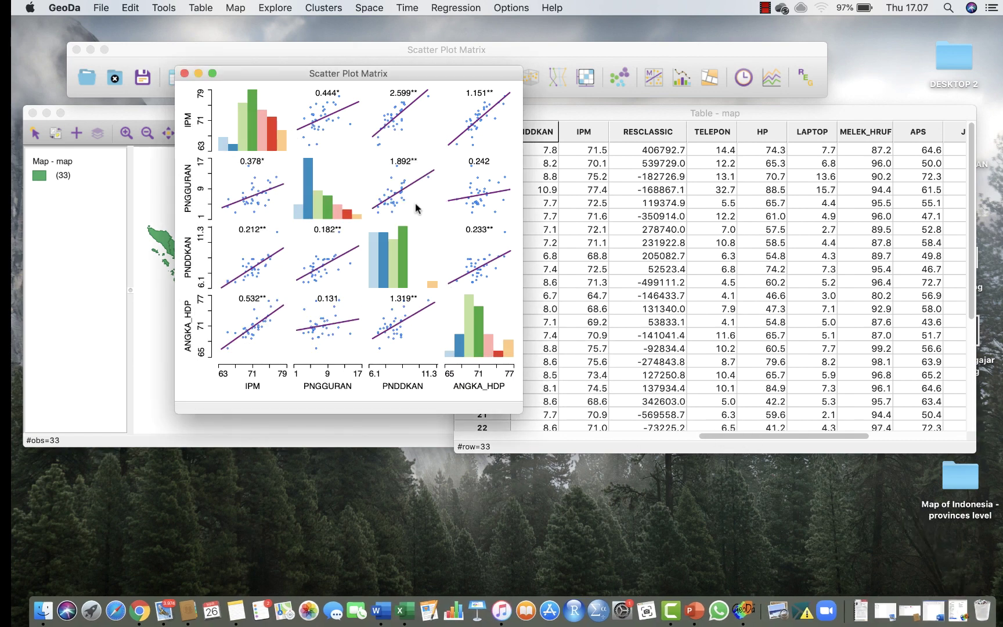
Enlarge the scatter plot matrix window, examine how IPM relates to the three predictors, and minimize the window
{"action": "left_click_drag", "start_coordinate": [522, 176], "coordinate": [688, 188]}
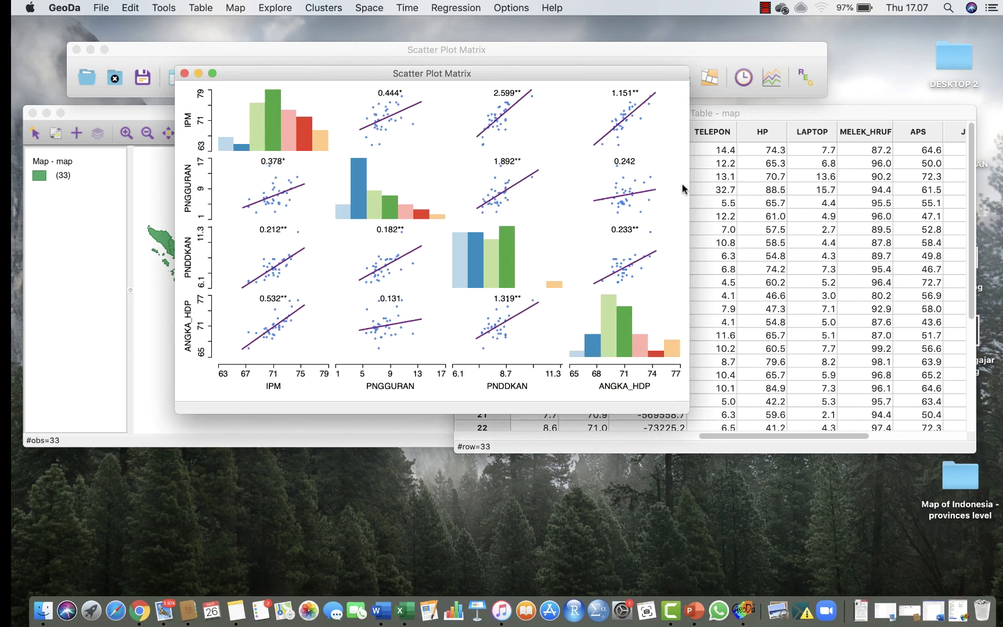
{"action": "left_click_drag", "start_coordinate": [431, 413], "coordinate": [408, 502]}
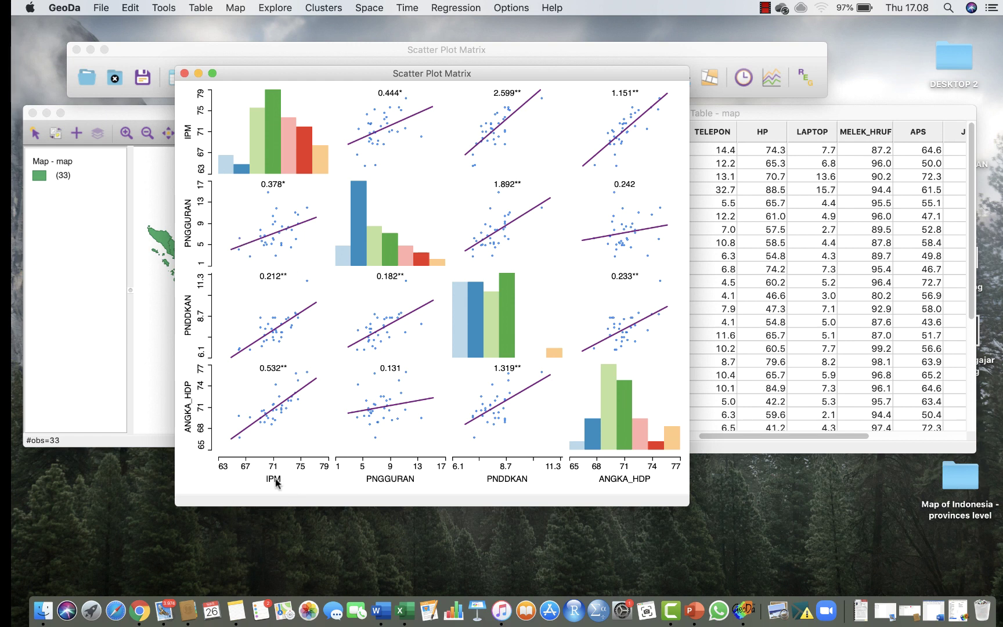
{"action": "left_click", "coordinate": [198, 74]}
Reopen the regression setup and assign IPM as the dependent variable
{"action": "left_click", "coordinate": [446, 8]}
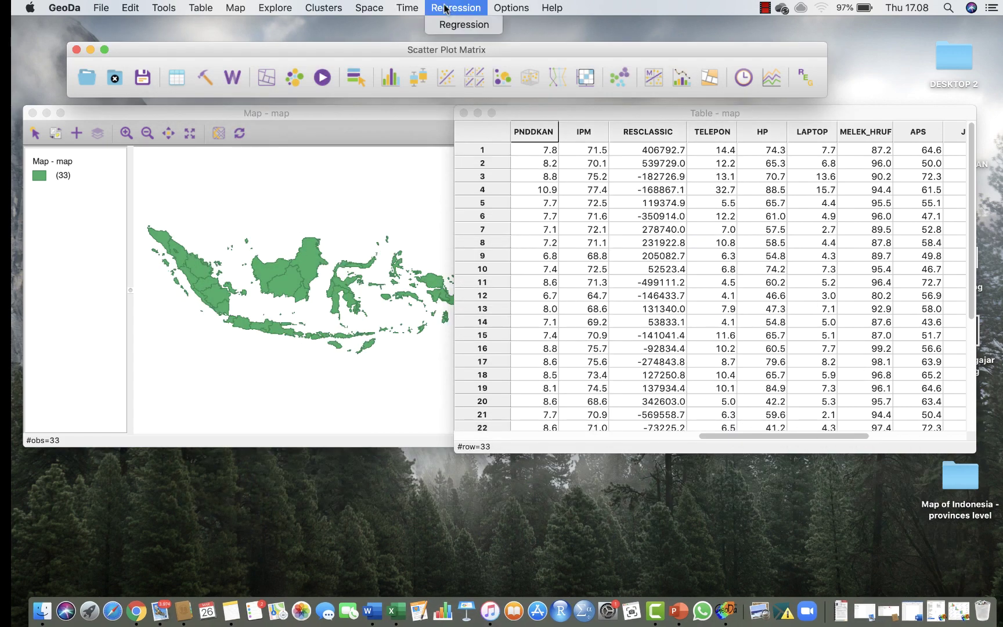
{"action": "left_click", "coordinate": [457, 22]}
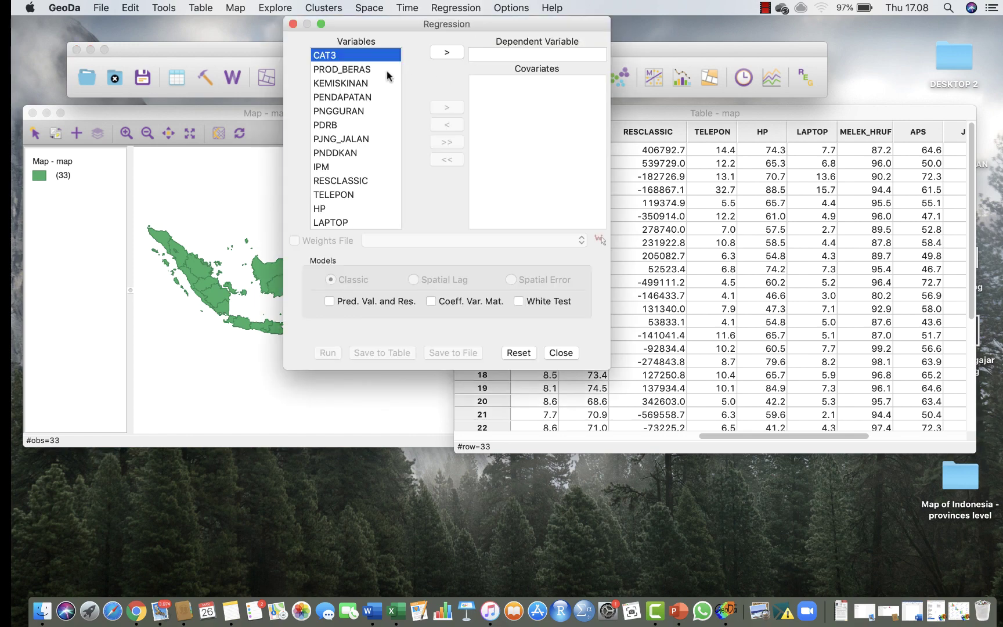
{"action": "left_click", "coordinate": [344, 165]}
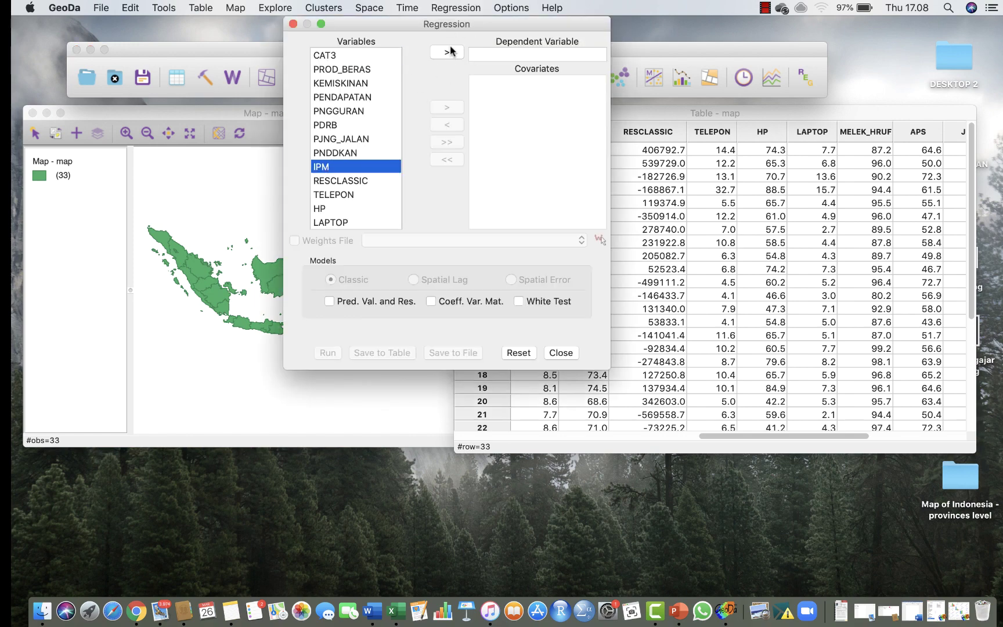
{"action": "left_click", "coordinate": [451, 51]}
Add PNDDKAN, PNGGURAN and ANGKA_HDP as covariates of the IPM regression
{"action": "left_click", "coordinate": [333, 153]}
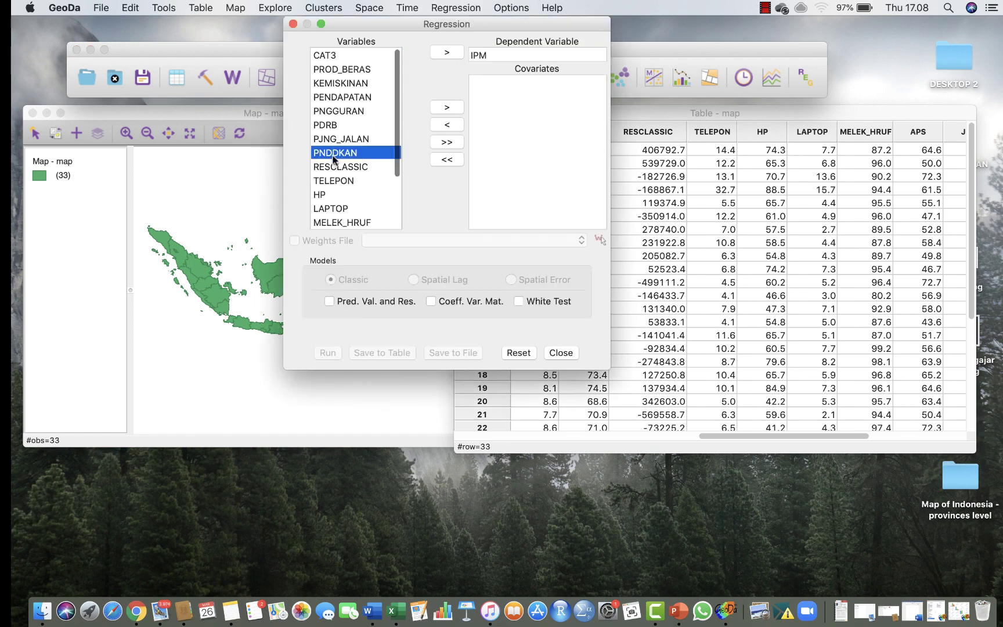
{"action": "left_click", "coordinate": [435, 109]}
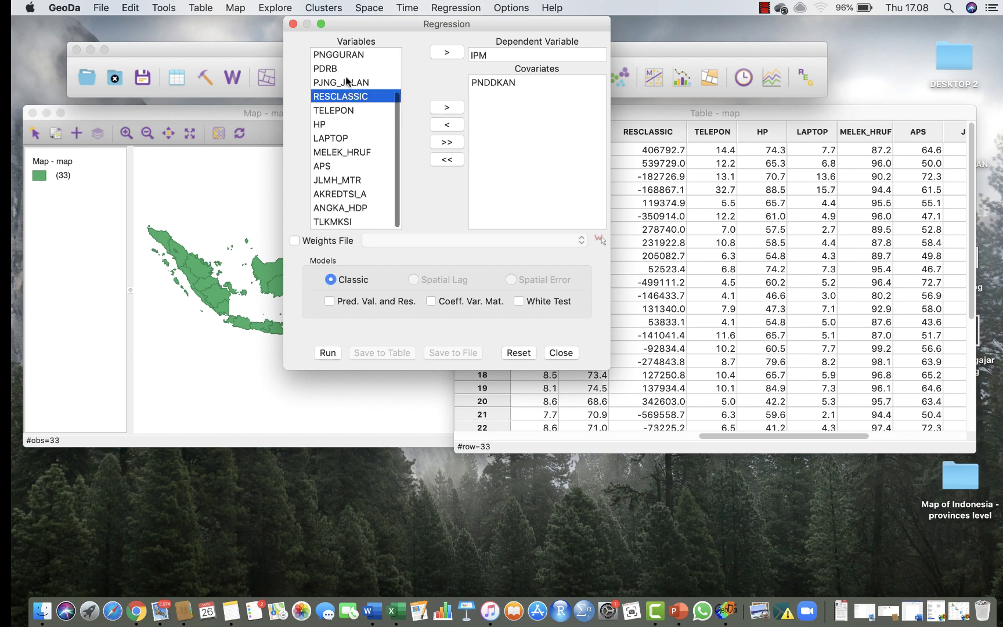
{"action": "left_click", "coordinate": [348, 56]}
{"action": "left_click", "coordinate": [439, 107]}
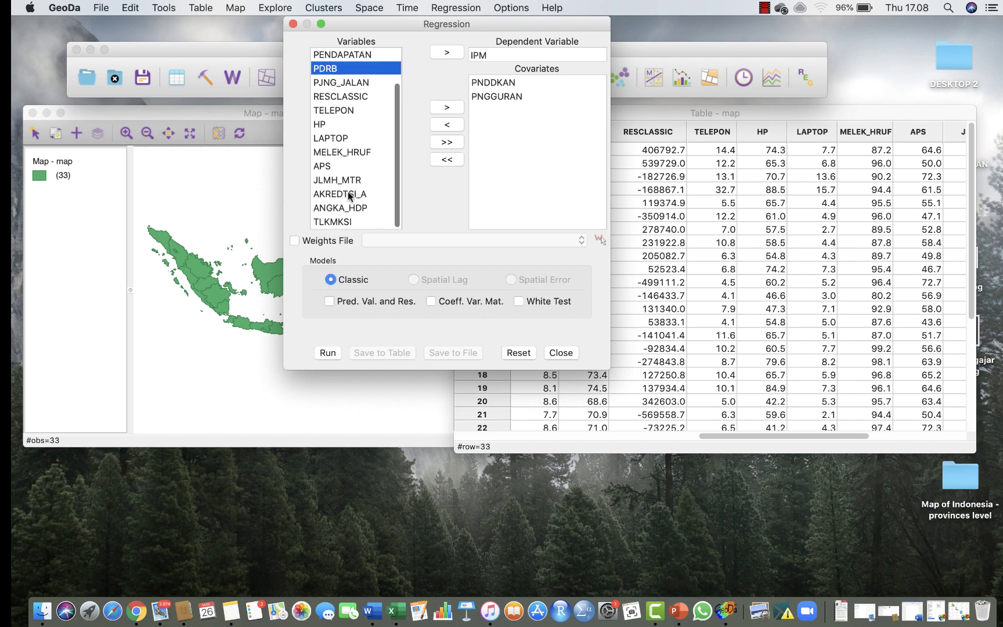
{"action": "left_click", "coordinate": [344, 209]}
{"action": "left_click", "coordinate": [448, 108]}
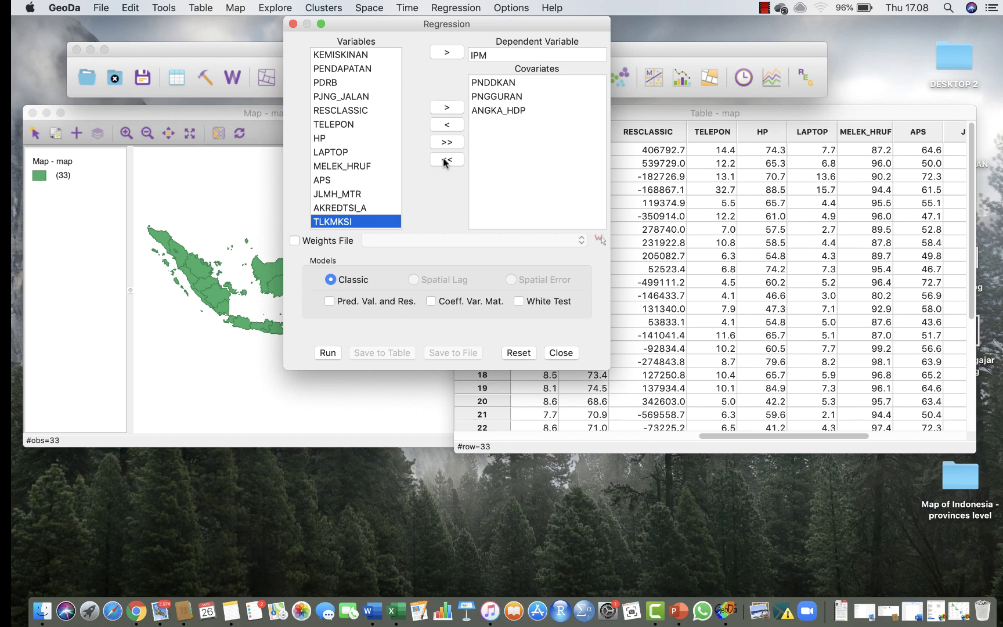
Enable a weights file for the regression and start creating a new one with KODE_PROV as the ID variable
{"action": "left_click", "coordinate": [294, 240]}
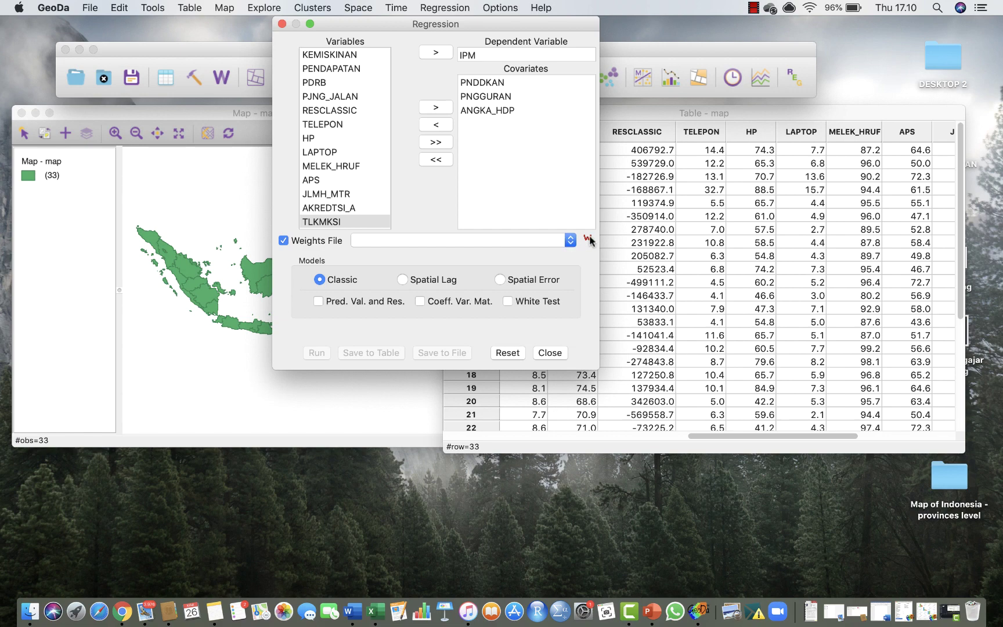
{"action": "left_click", "coordinate": [589, 240]}
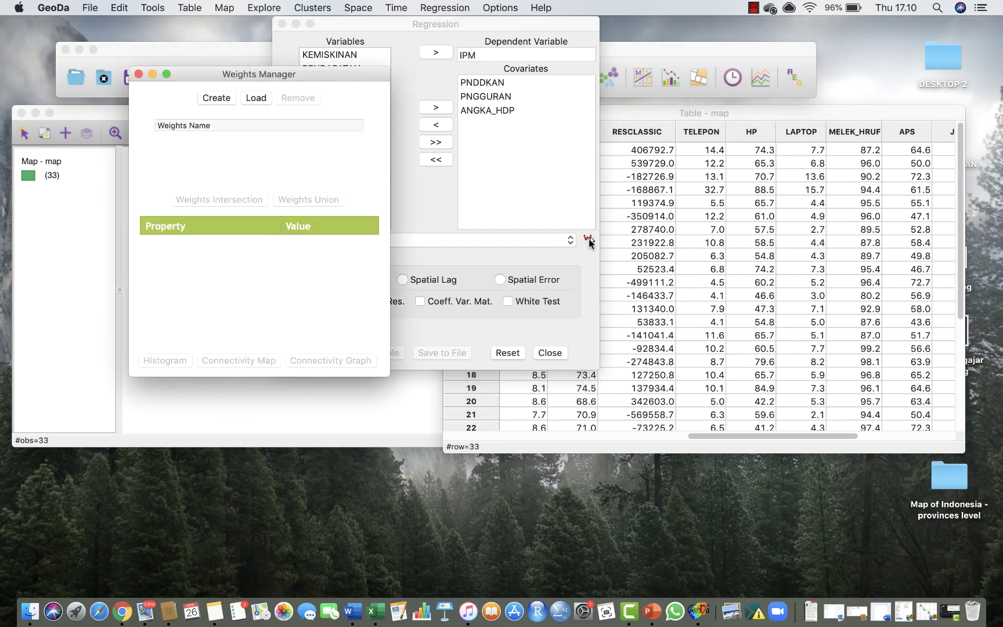
{"action": "left_click", "coordinate": [227, 100]}
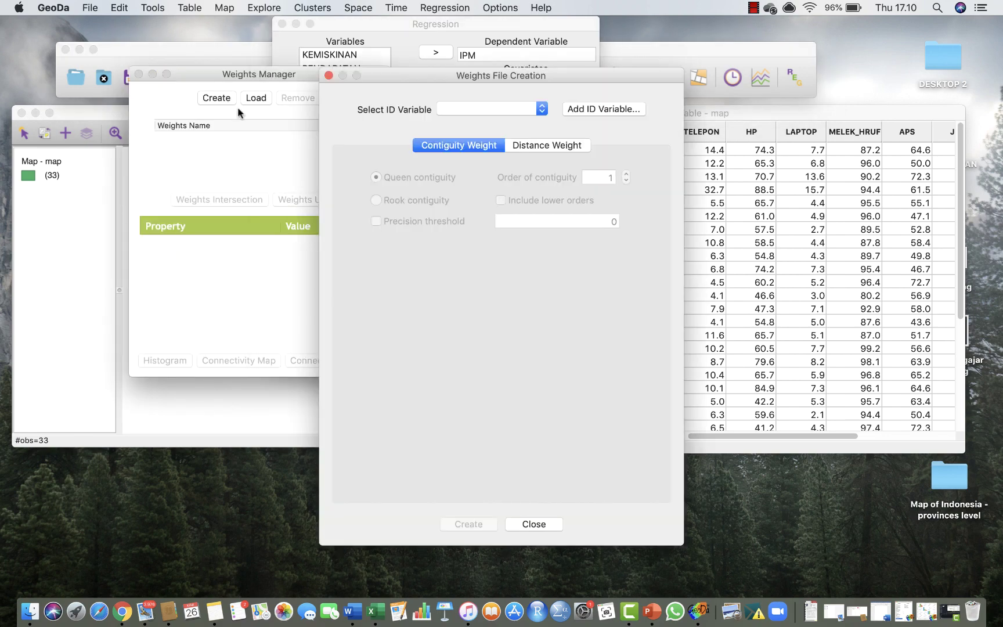
{"action": "left_click", "coordinate": [503, 110]}
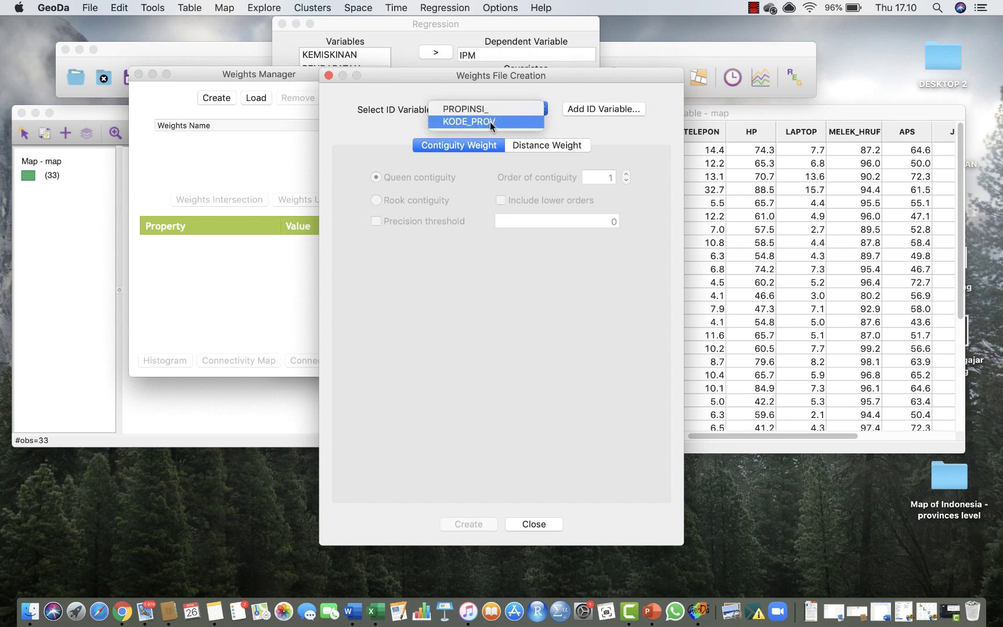
{"action": "left_click", "coordinate": [496, 123]}
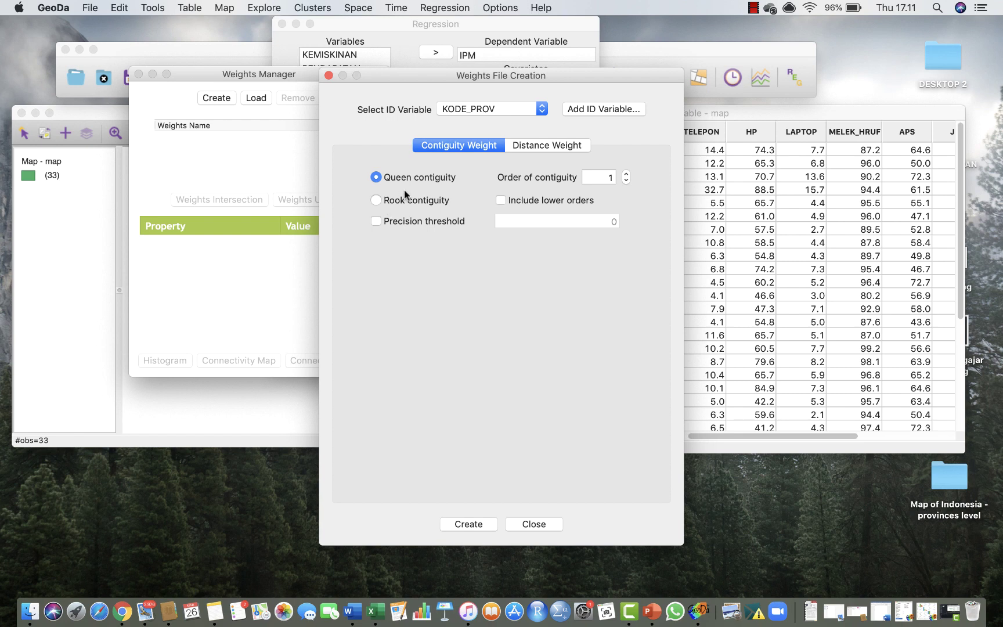
Set the order of contiguity to 1 for the queen contiguity weights
{"action": "left_click", "coordinate": [610, 176]}
{"action": "key", "text": "BackSpace"}
{"action": "type", "text": "1"}
{"action": "left_click", "coordinate": [625, 173]}
Create the weights file under the name w1 in the map folder, replacing the existing file, and dismiss the resulting messages
{"action": "left_click", "coordinate": [465, 524]}
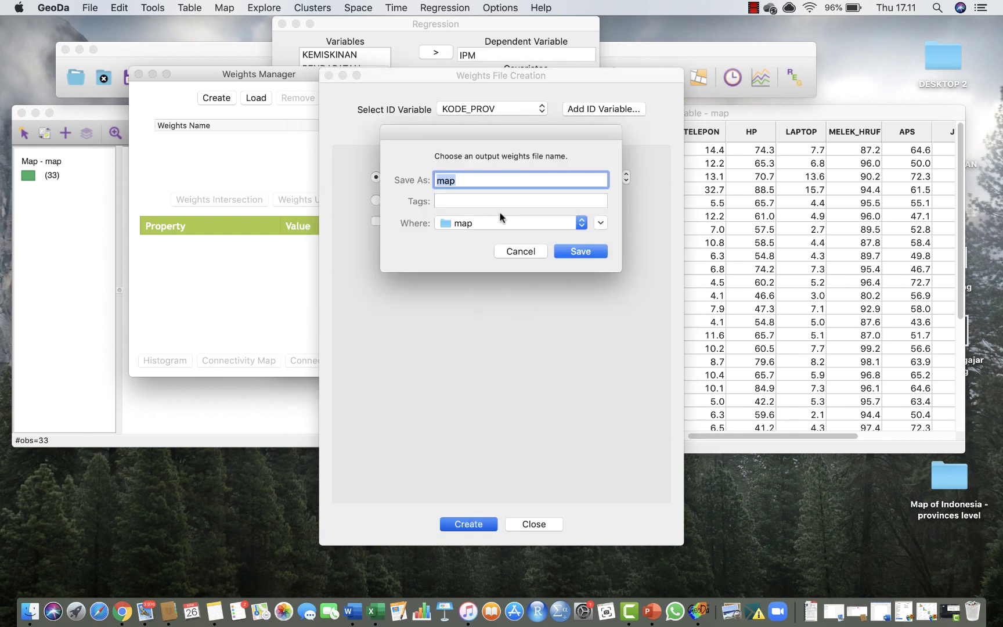
{"action": "type", "text": "w2"}
{"action": "key", "text": "BackSpace"}
{"action": "type", "text": "1"}
{"action": "left_click", "coordinate": [580, 254]}
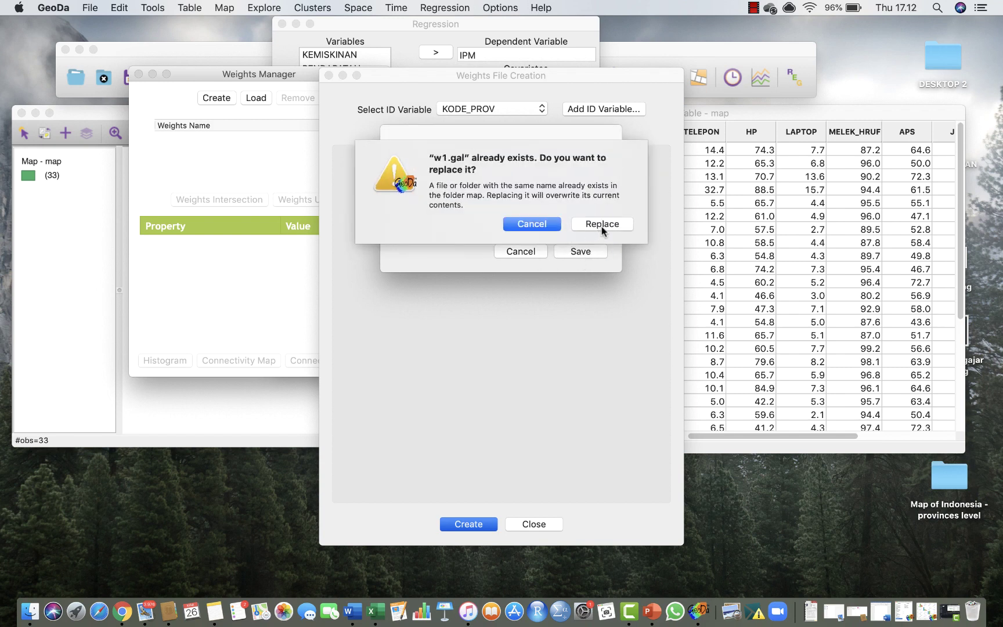
{"action": "left_click", "coordinate": [601, 227]}
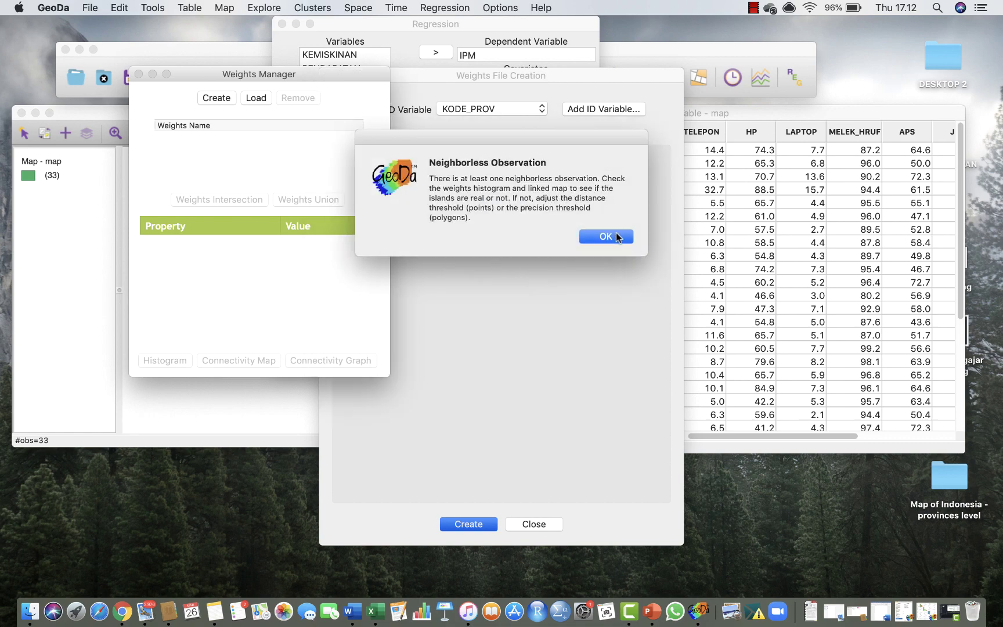
{"action": "left_click", "coordinate": [616, 232]}
{"action": "left_click", "coordinate": [600, 228]}
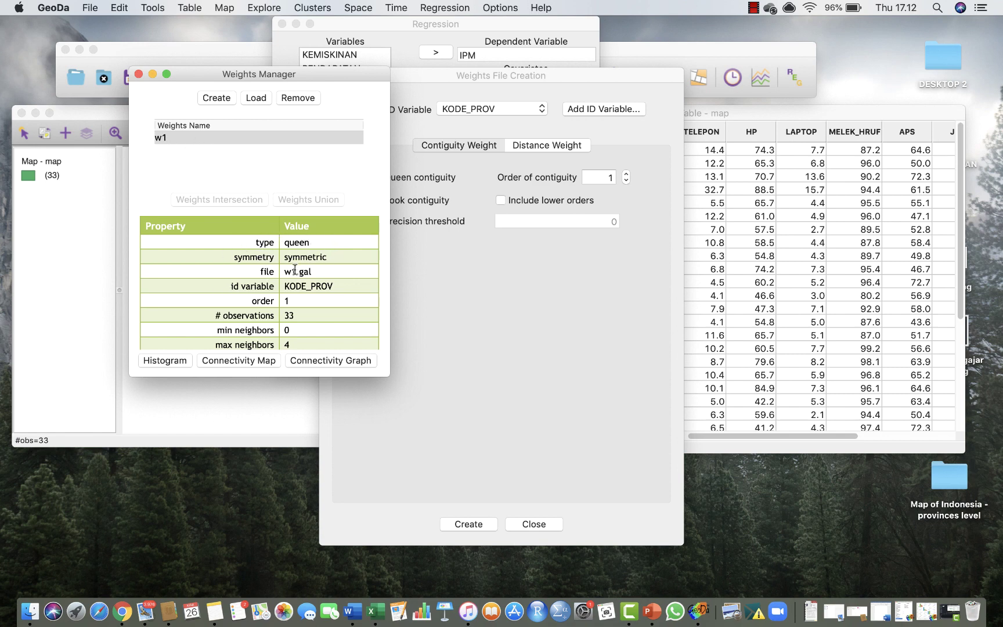
Examine the properties of the w1 weights and their connectivity graph in an enlarged window, and close the graph
{"action": "scroll", "coordinate": [296, 300], "scroll_direction": "down", "scroll_amount": 5}
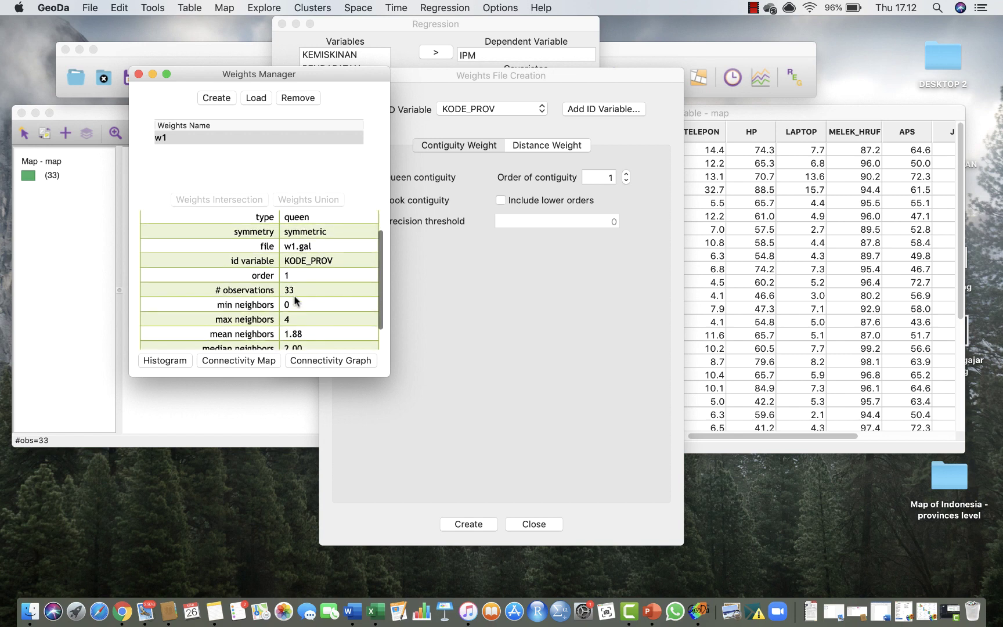
{"action": "scroll", "coordinate": [293, 299], "scroll_direction": "up", "scroll_amount": 5}
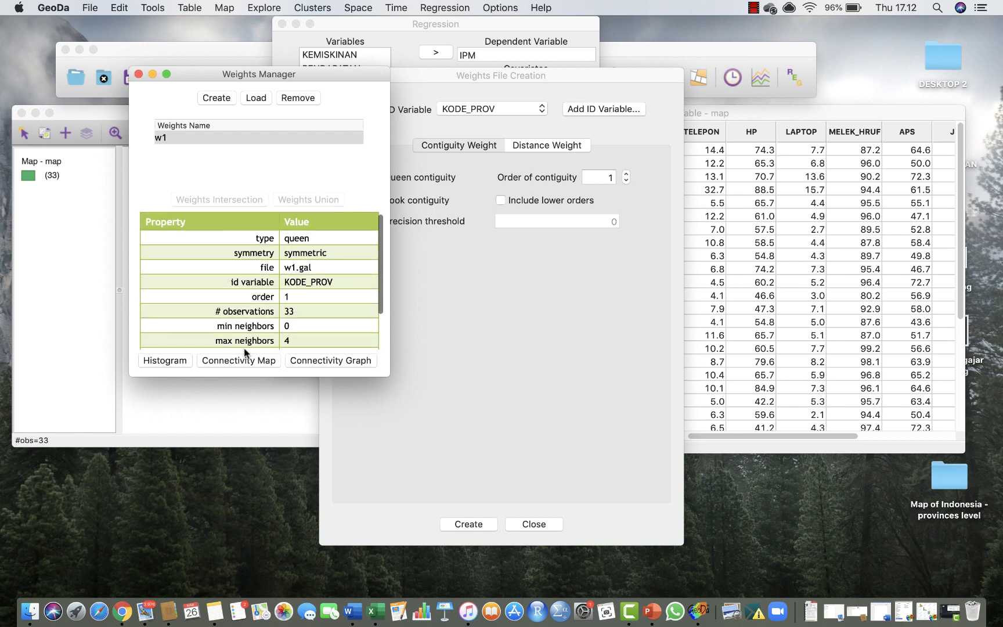
{"action": "left_click", "coordinate": [316, 363]}
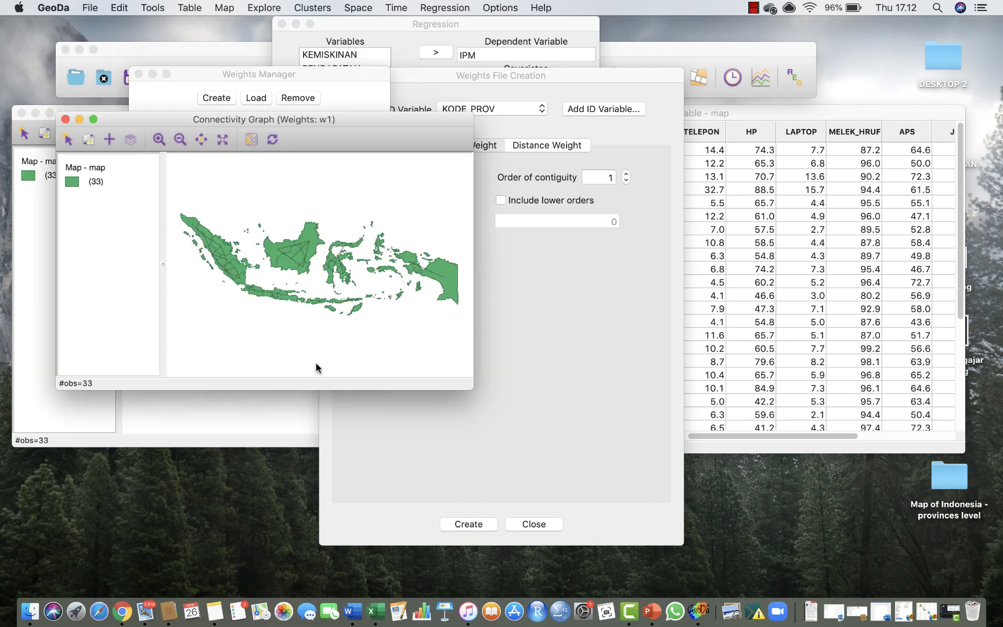
{"action": "left_click_drag", "start_coordinate": [472, 387], "coordinate": [770, 502]}
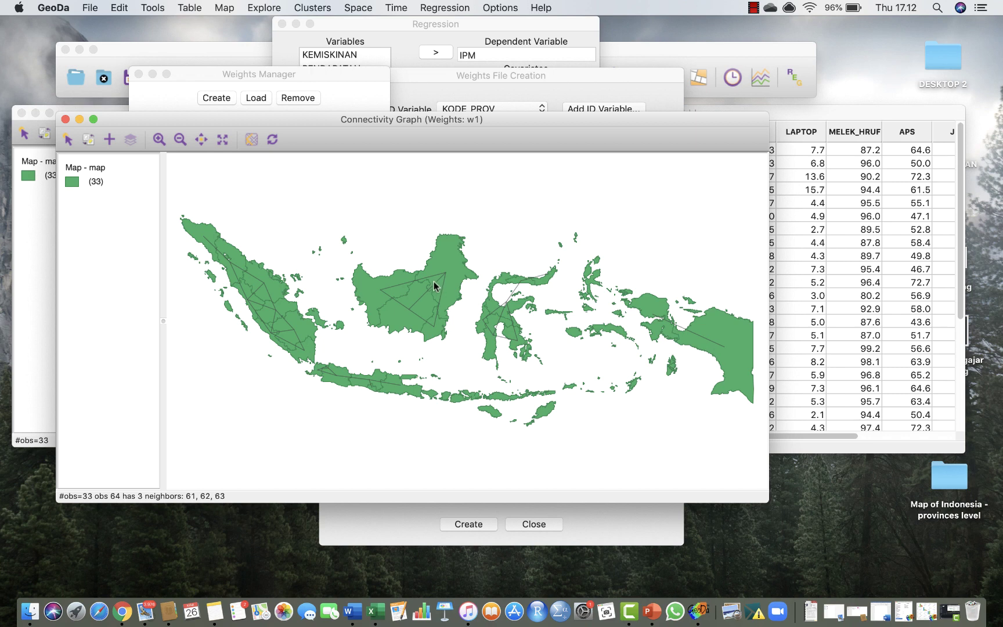
{"action": "left_click", "coordinate": [65, 119]}
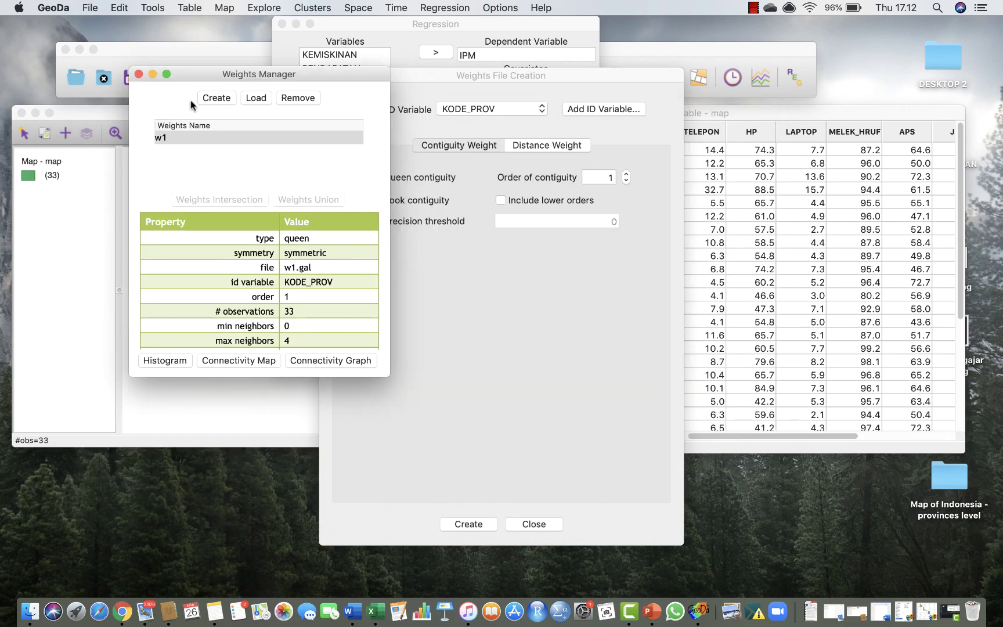
Close the weights manager and the weights creation window, and return to the regression setup
{"action": "left_click", "coordinate": [137, 74]}
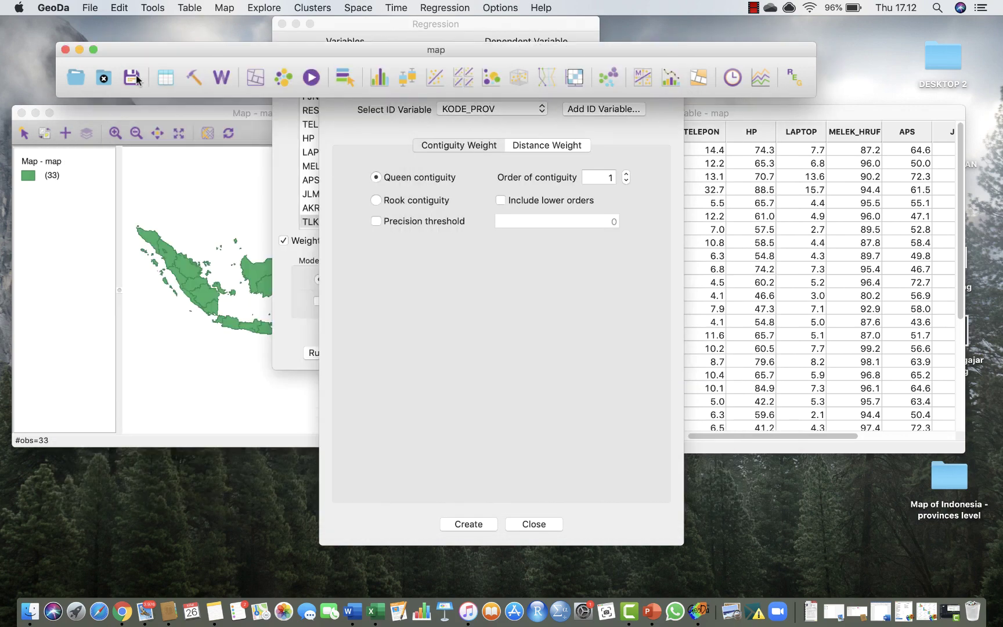
{"action": "left_click", "coordinate": [441, 295]}
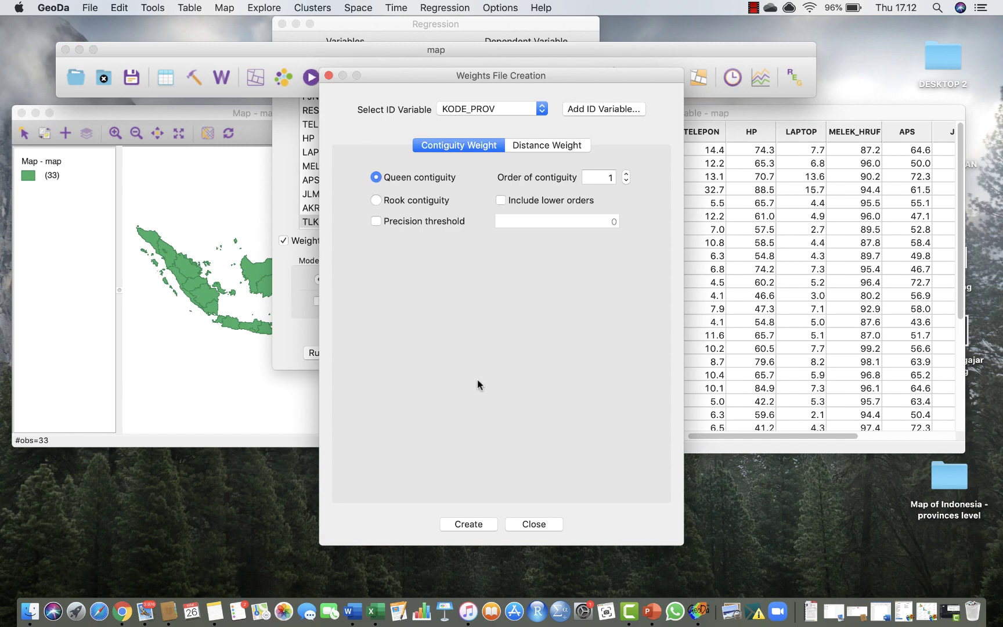
{"action": "left_click", "coordinate": [534, 524]}
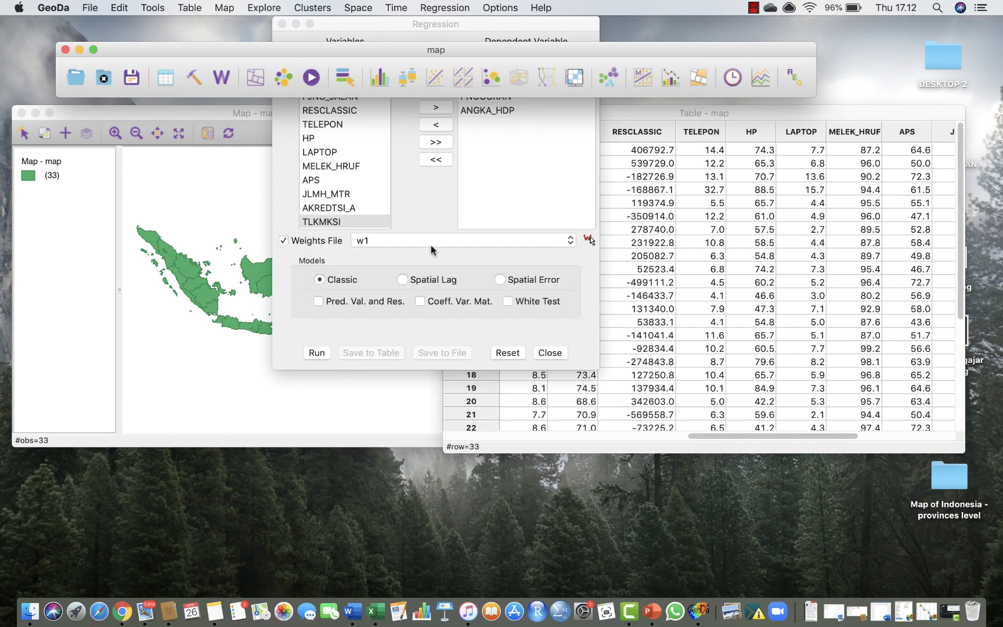
{"action": "left_click", "coordinate": [420, 207]}
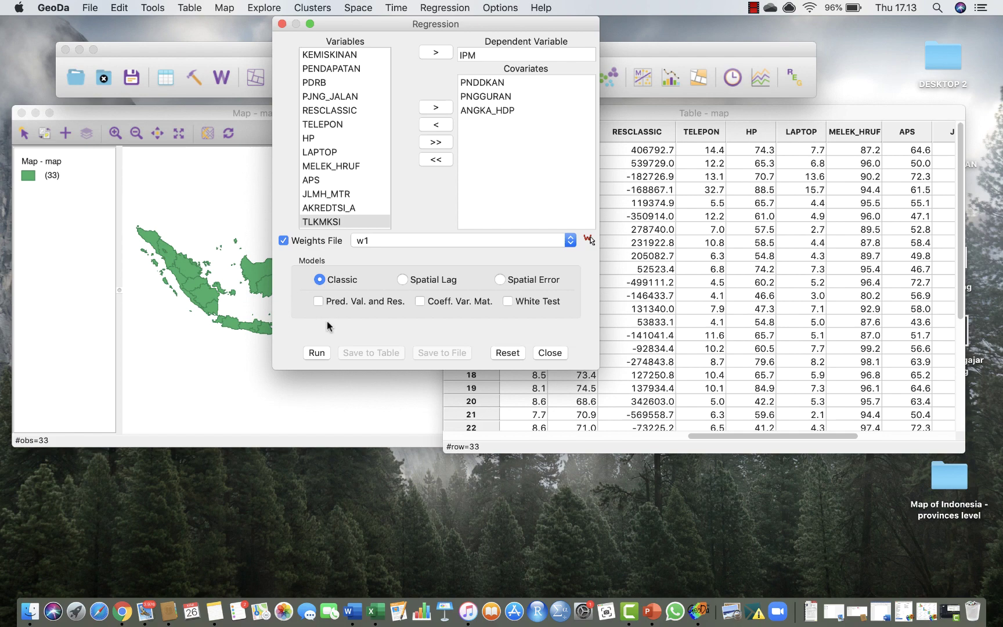
Run the classic regression with the w1 weights and examine its normality, heteroskedasticity and spatial dependence diagnostics
{"action": "left_click", "coordinate": [316, 353]}
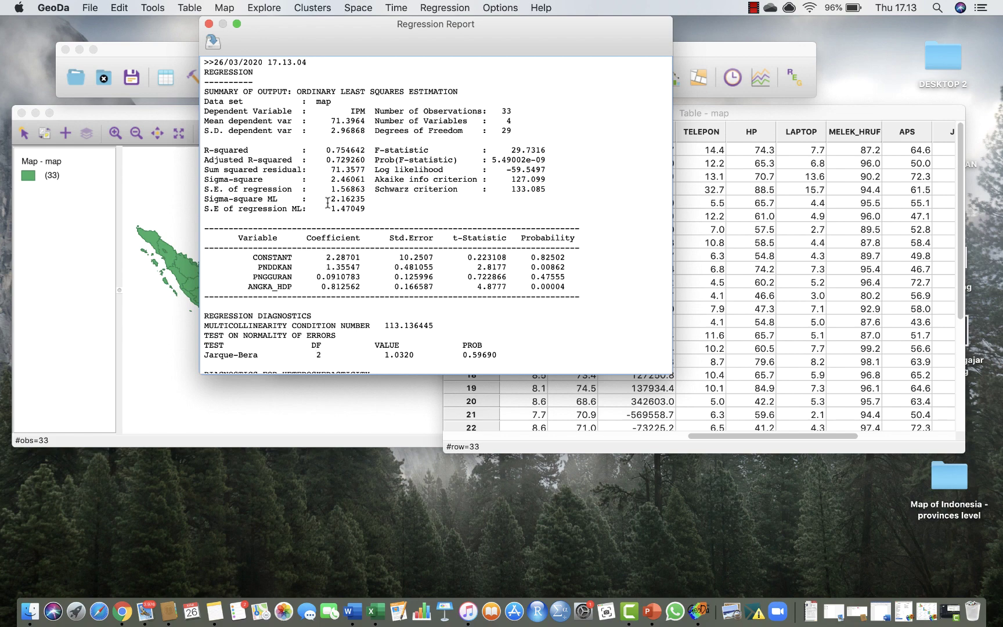
{"action": "scroll", "coordinate": [376, 227], "scroll_direction": "down", "scroll_amount": 5}
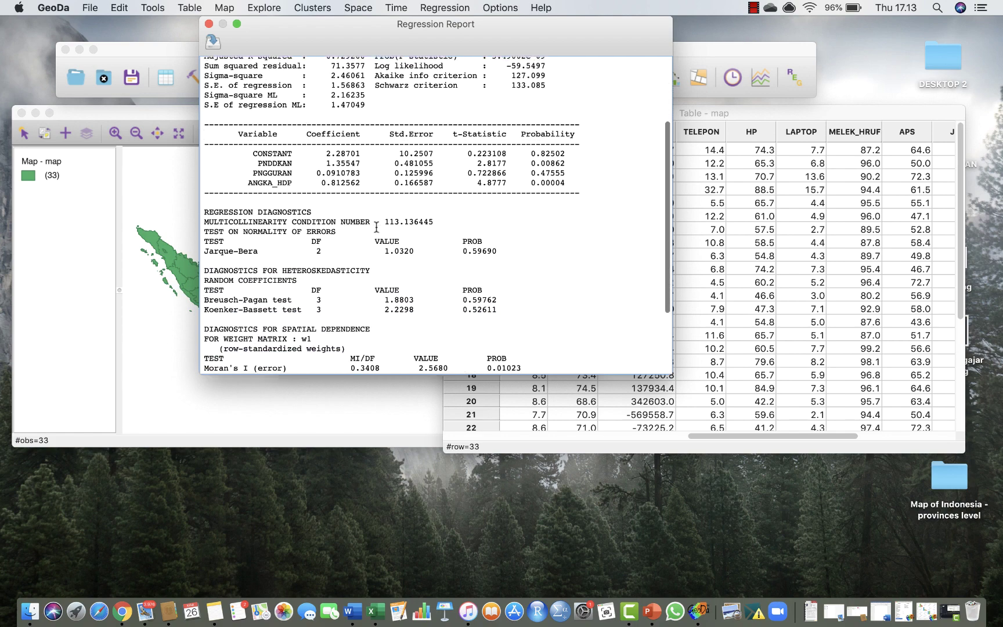
{"action": "scroll", "coordinate": [376, 227], "scroll_direction": "down", "scroll_amount": 3}
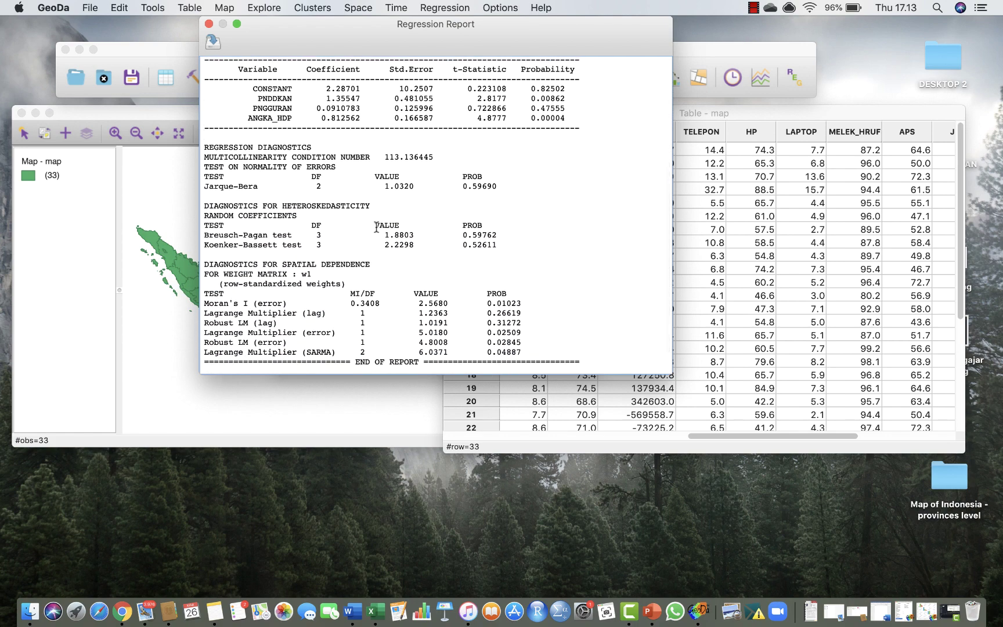
{"action": "scroll", "coordinate": [376, 227], "scroll_direction": "up", "scroll_amount": 1}
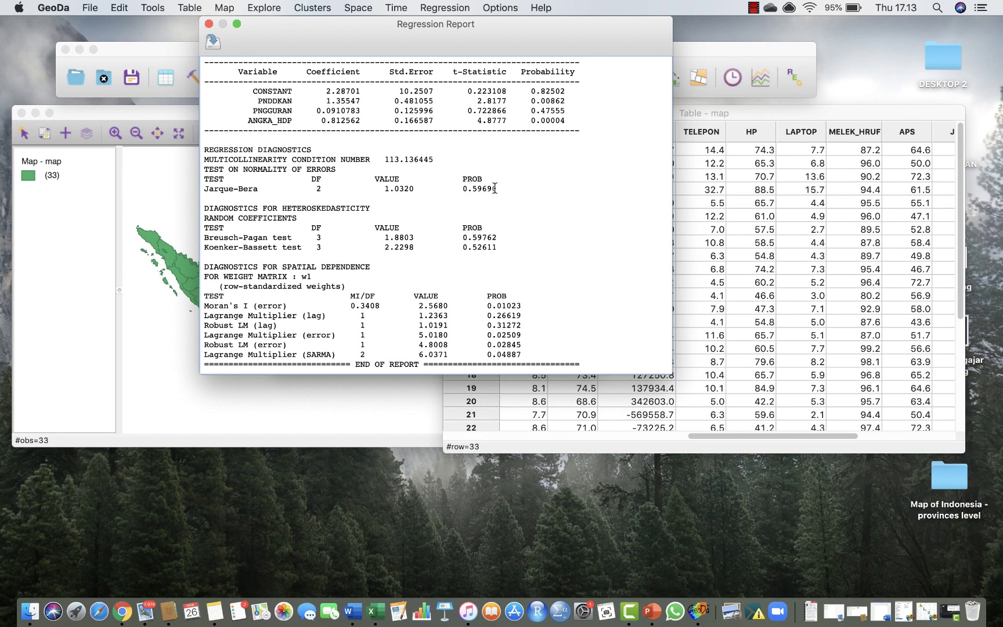
{"action": "left_click_drag", "start_coordinate": [501, 189], "coordinate": [459, 189]}
{"action": "left_click", "coordinate": [472, 189]}
{"action": "scroll", "coordinate": [486, 299], "scroll_direction": "down", "scroll_amount": 3}
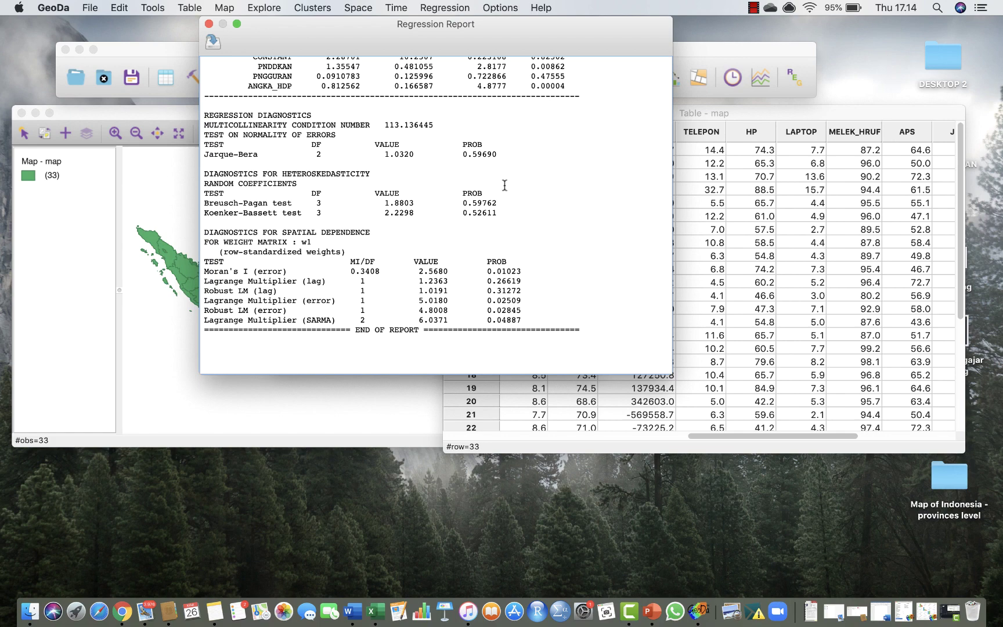
Review the probabilities of the covariate coefficients in the classic regression report, and close the report
{"action": "scroll", "coordinate": [503, 183], "scroll_direction": "up", "scroll_amount": 5}
{"action": "scroll", "coordinate": [503, 183], "scroll_direction": "up", "scroll_amount": 3}
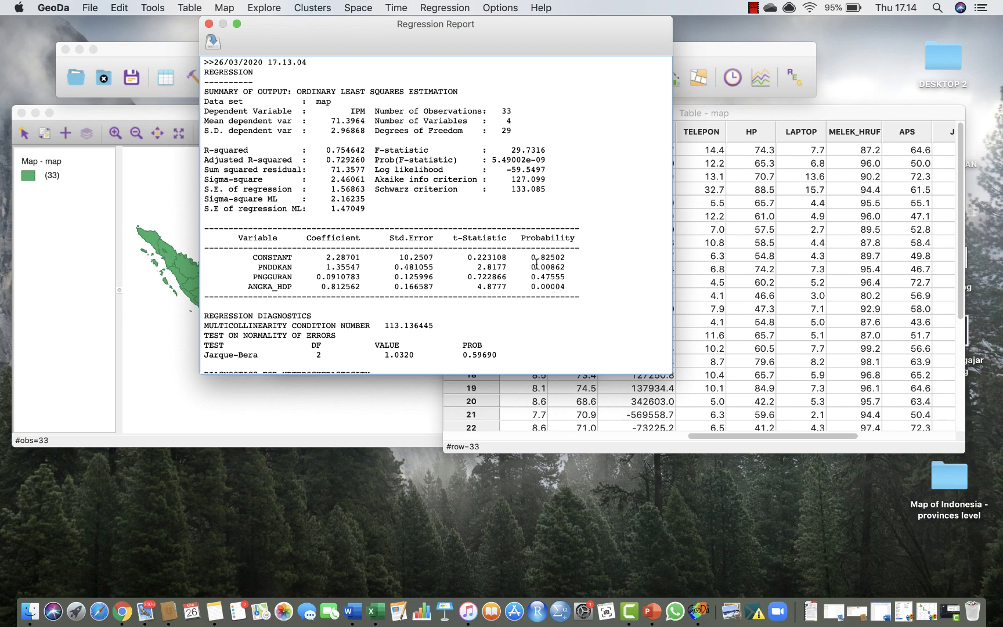
{"action": "left_click_drag", "start_coordinate": [530, 266], "coordinate": [568, 287]}
{"action": "left_click", "coordinate": [208, 25]}
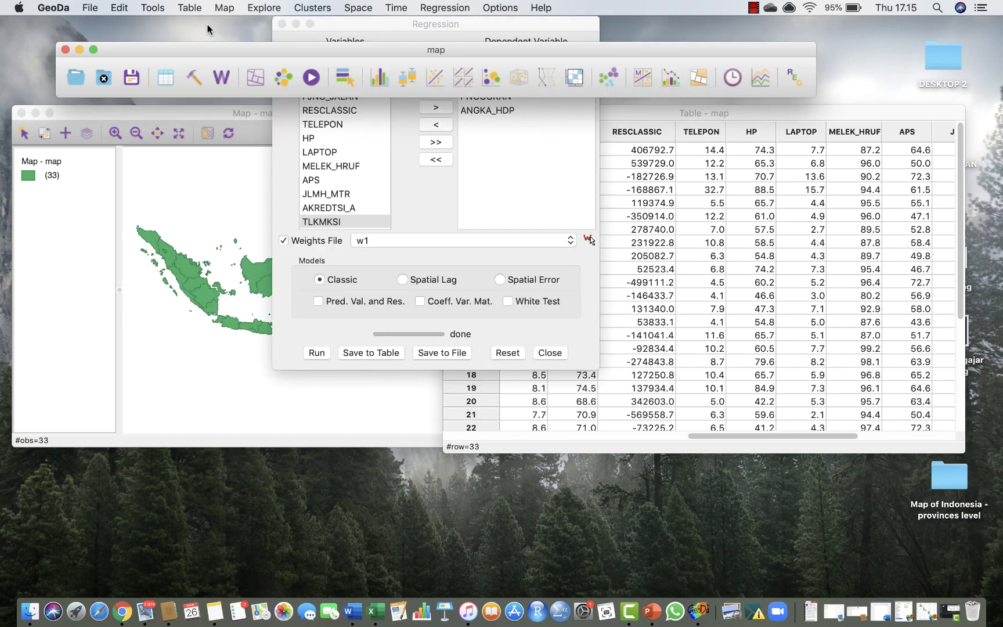
Run the regression of IPM on the three covariates as a Spatial Error model with the w1 weights
{"action": "left_click", "coordinate": [427, 263]}
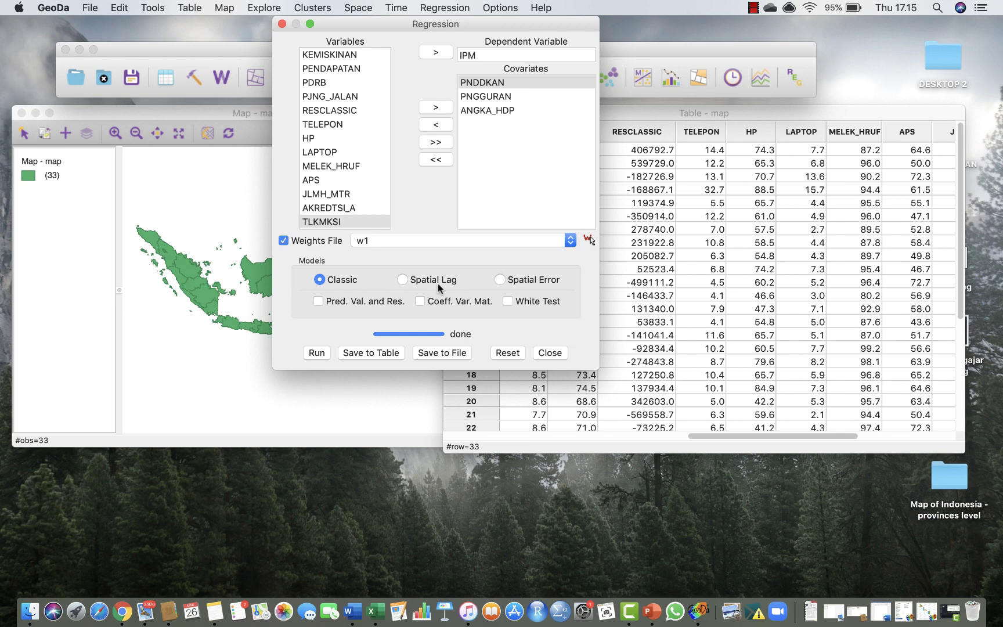
{"action": "left_click", "coordinate": [501, 279]}
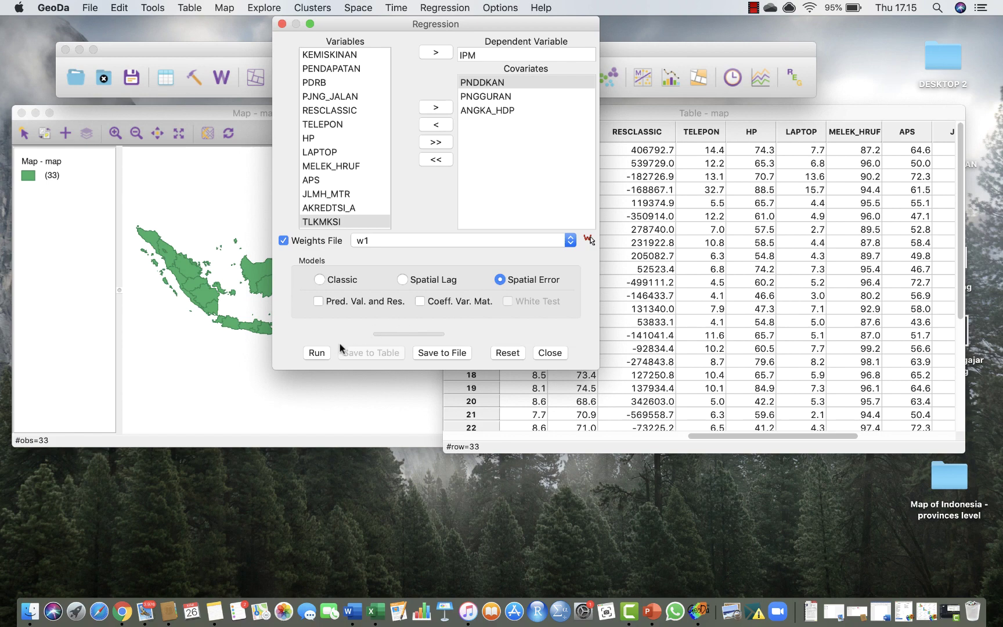
{"action": "left_click", "coordinate": [318, 353]}
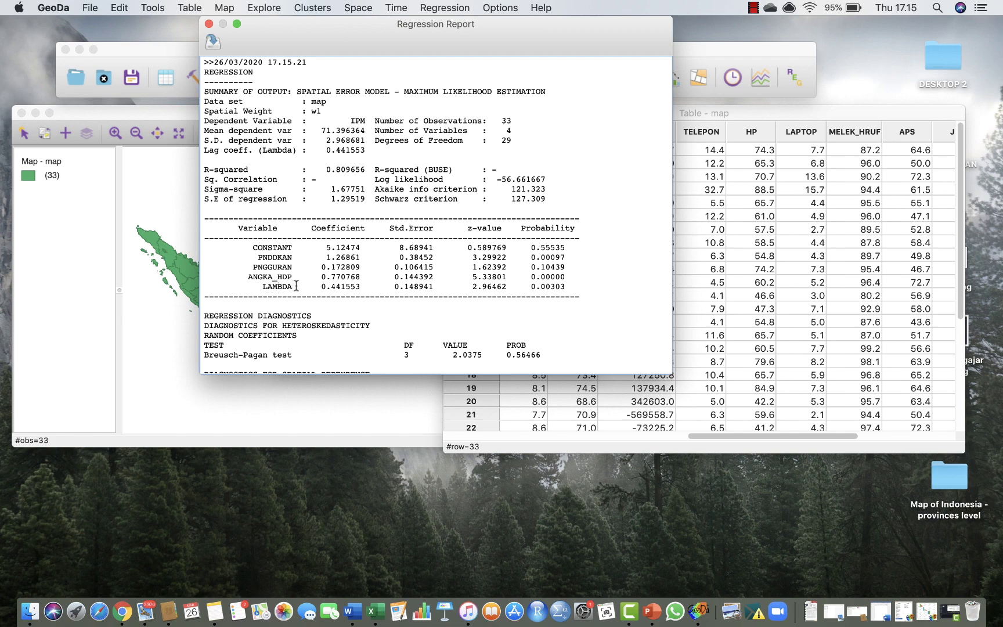
Examine the LAMBDA term, the covariate probabilities and the heteroskedasticity and spatial dependence diagnostics in the spatial error report
{"action": "left_click_drag", "start_coordinate": [296, 286], "coordinate": [263, 286]}
{"action": "left_click", "coordinate": [296, 299]}
{"action": "left_click_drag", "start_coordinate": [571, 269], "coordinate": [526, 268]}
{"action": "scroll", "coordinate": [455, 314], "scroll_direction": "down", "scroll_amount": 2}
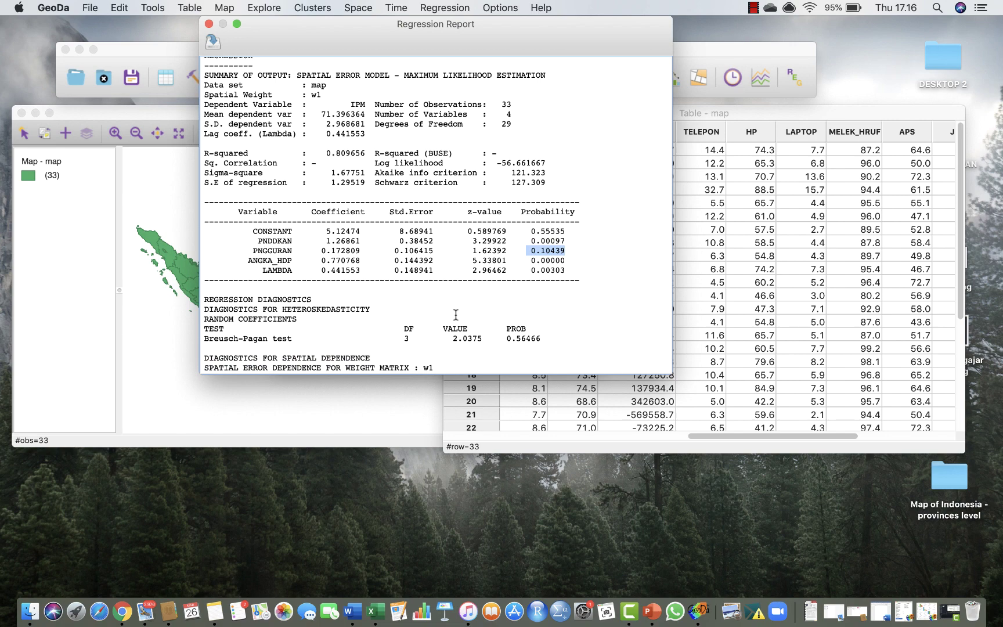
{"action": "scroll", "coordinate": [455, 314], "scroll_direction": "down", "scroll_amount": 1}
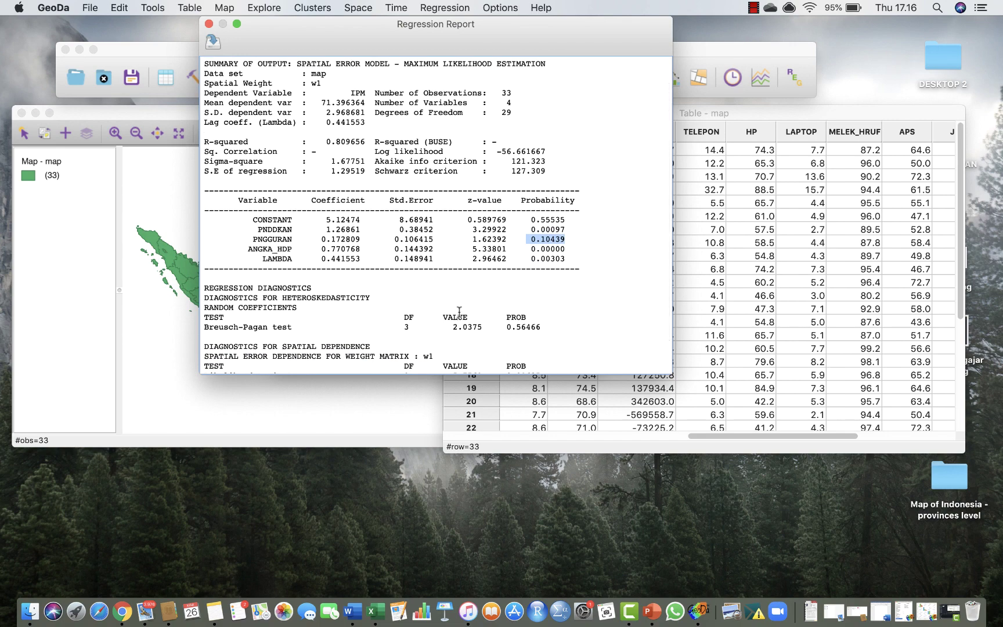
{"action": "scroll", "coordinate": [487, 284], "scroll_direction": "down", "scroll_amount": 3}
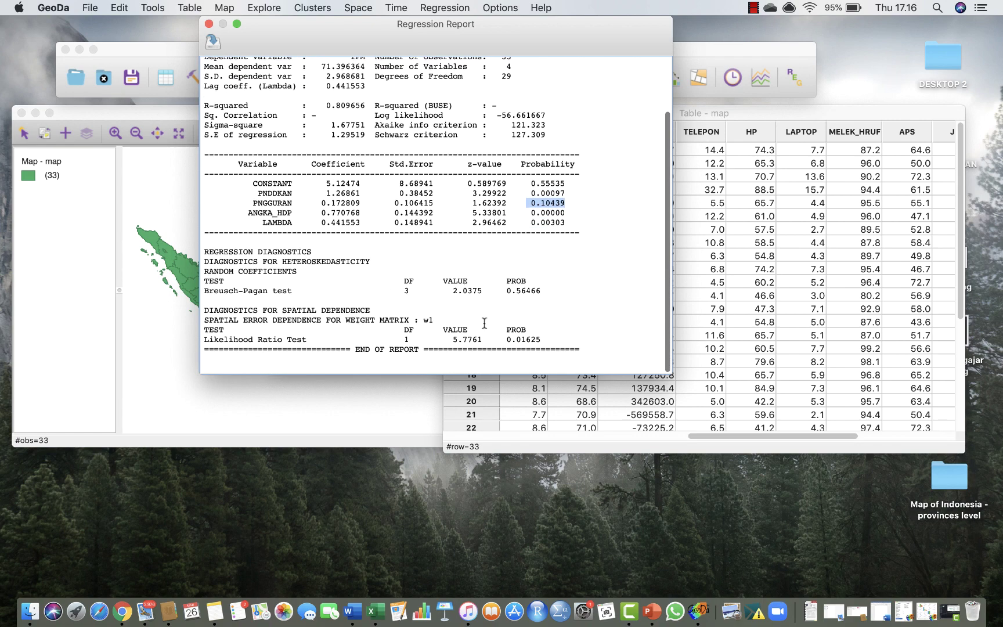
{"action": "scroll", "coordinate": [546, 240], "scroll_direction": "up", "scroll_amount": 1}
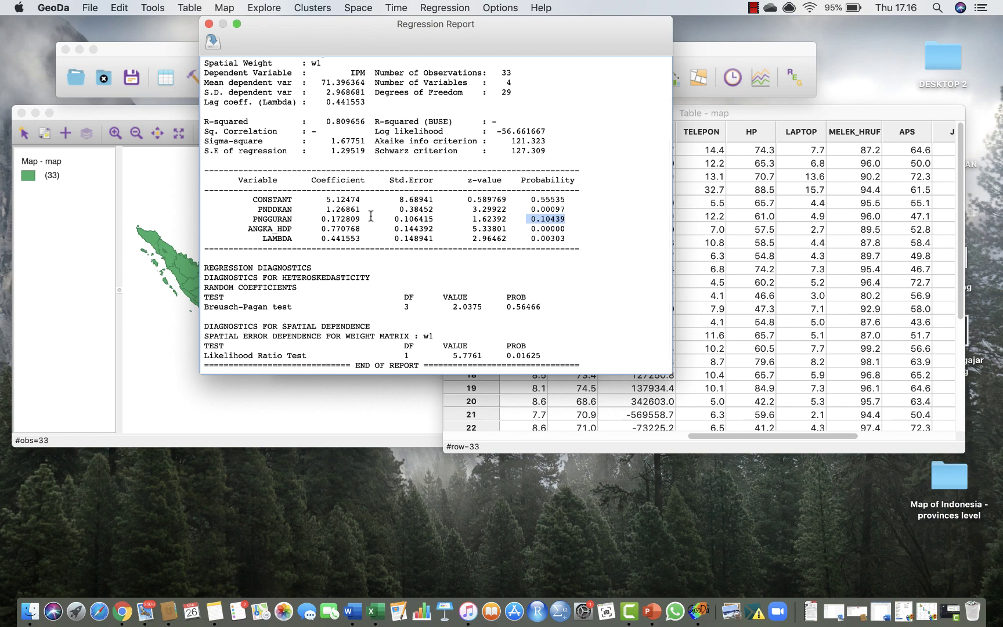
{"action": "scroll", "coordinate": [371, 198], "scroll_direction": "up", "scroll_amount": 2}
{"action": "scroll", "coordinate": [371, 197], "scroll_direction": "up", "scroll_amount": 2}
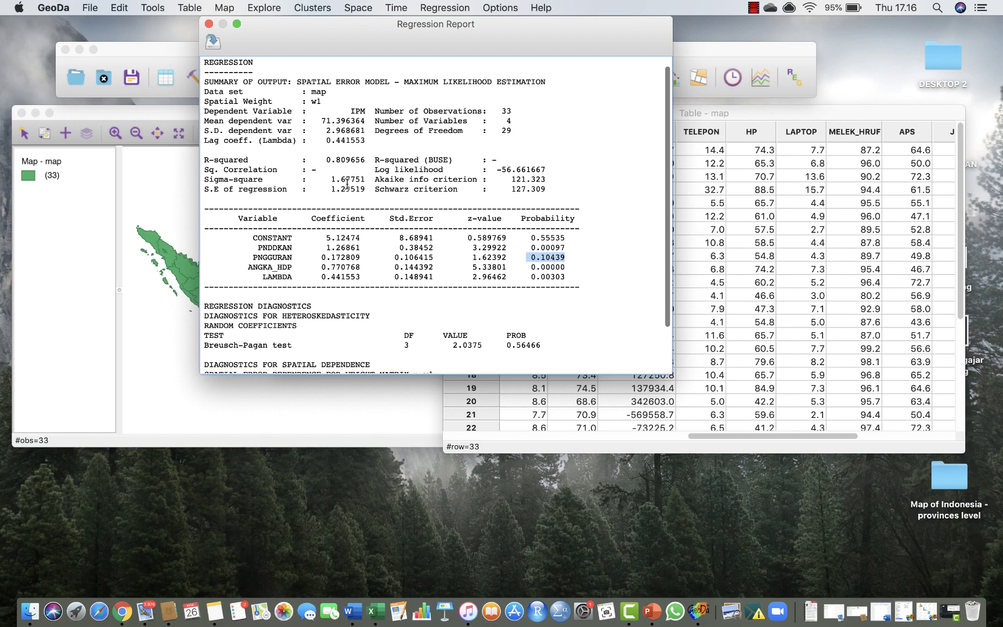
Read the dependent variable and the coefficients of PNDDKAN, PNGGURAN and ANGKA_HDP for the model equation, and close the report
{"action": "left_click_drag", "start_coordinate": [350, 111], "coordinate": [366, 110]}
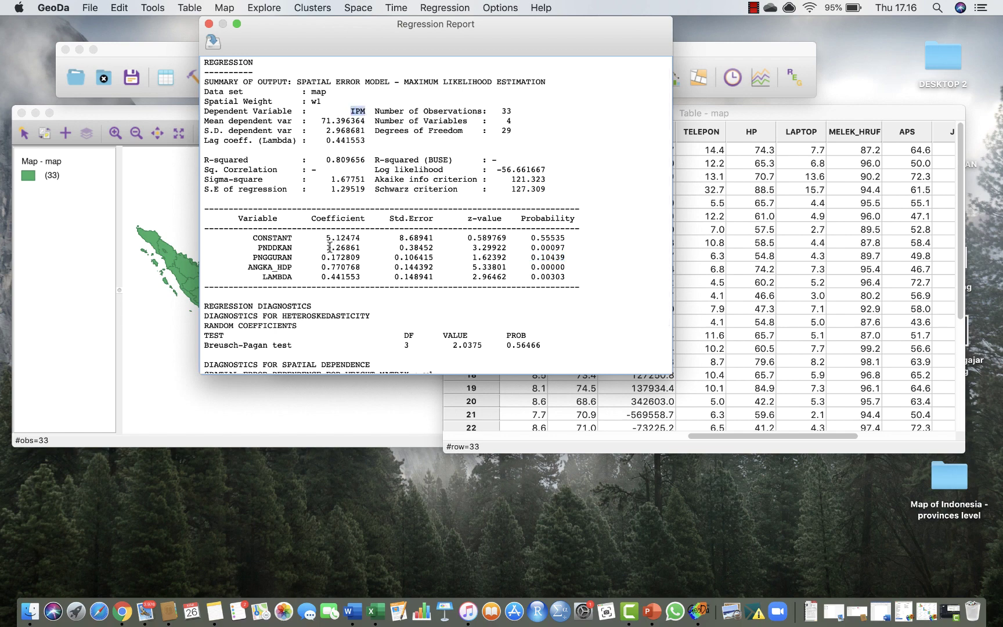
{"action": "left_click_drag", "start_coordinate": [326, 237], "coordinate": [365, 247]}
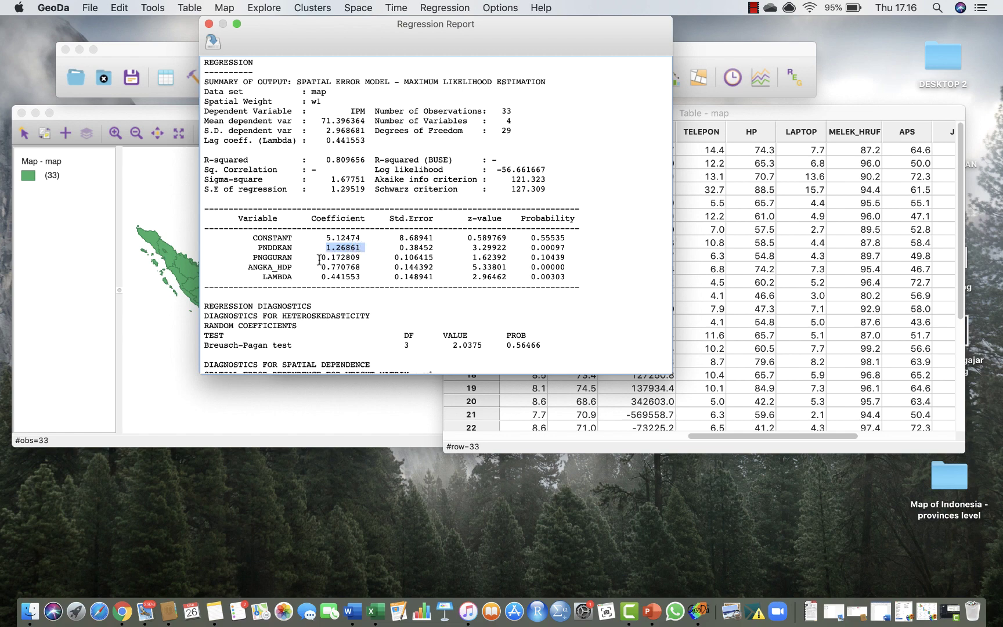
{"action": "left_click_drag", "start_coordinate": [320, 257], "coordinate": [364, 259]}
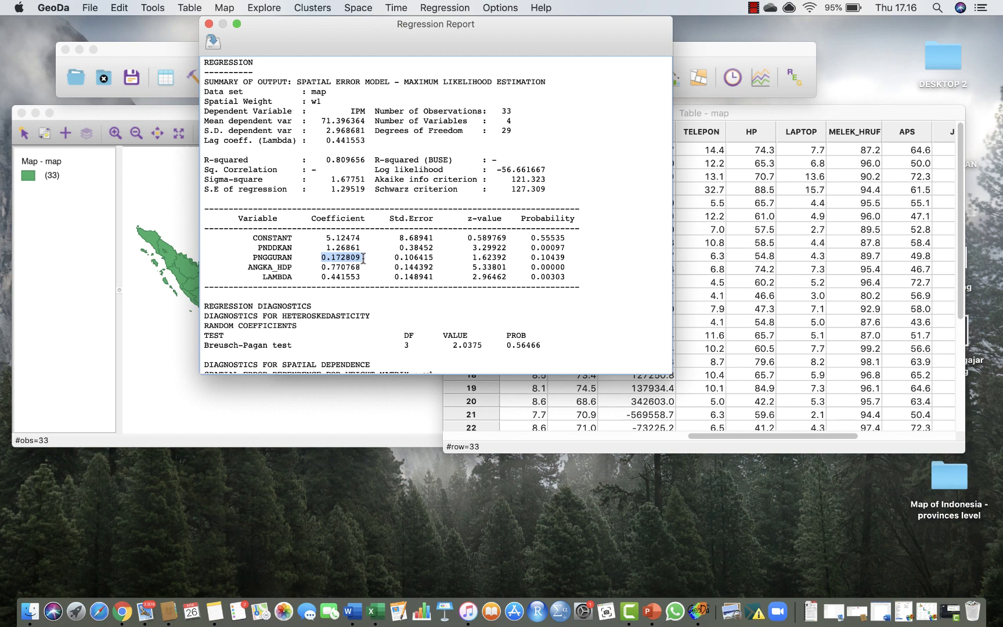
{"action": "left_click_drag", "start_coordinate": [318, 267], "coordinate": [360, 269]}
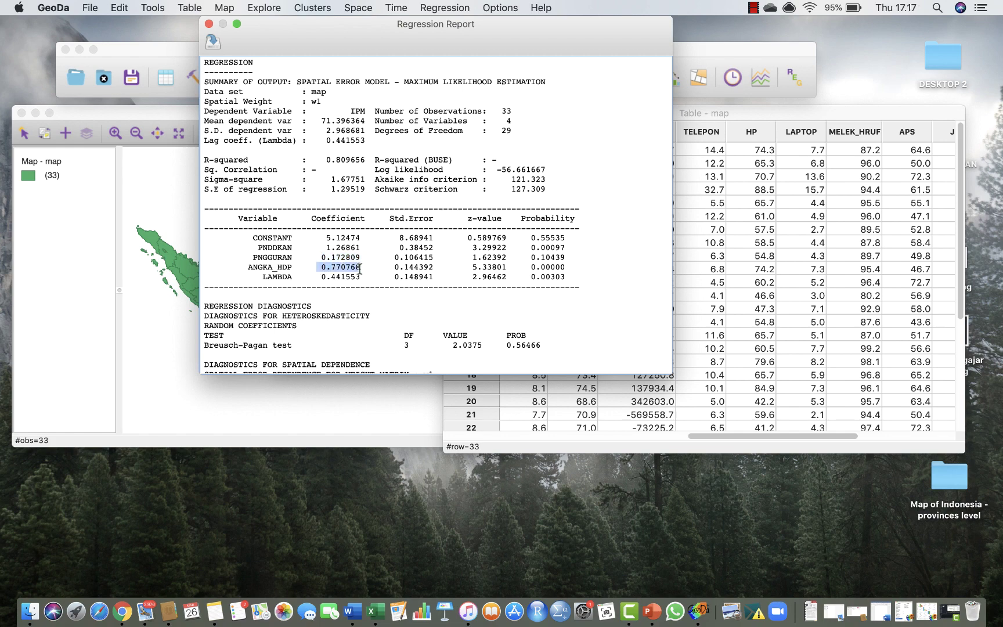
{"action": "left_click", "coordinate": [208, 24]}
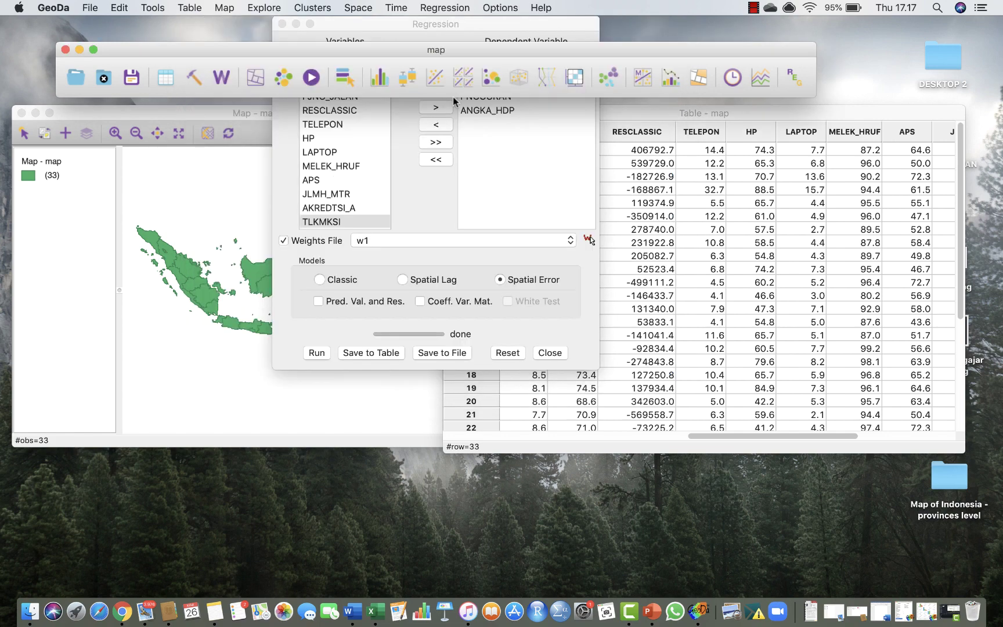
Remove PNGGURAN from the covariates and rerun the Spatial Error model with PNDDKAN and ANGKA_HDP
{"action": "left_click", "coordinate": [490, 151]}
{"action": "left_click", "coordinate": [490, 98]}
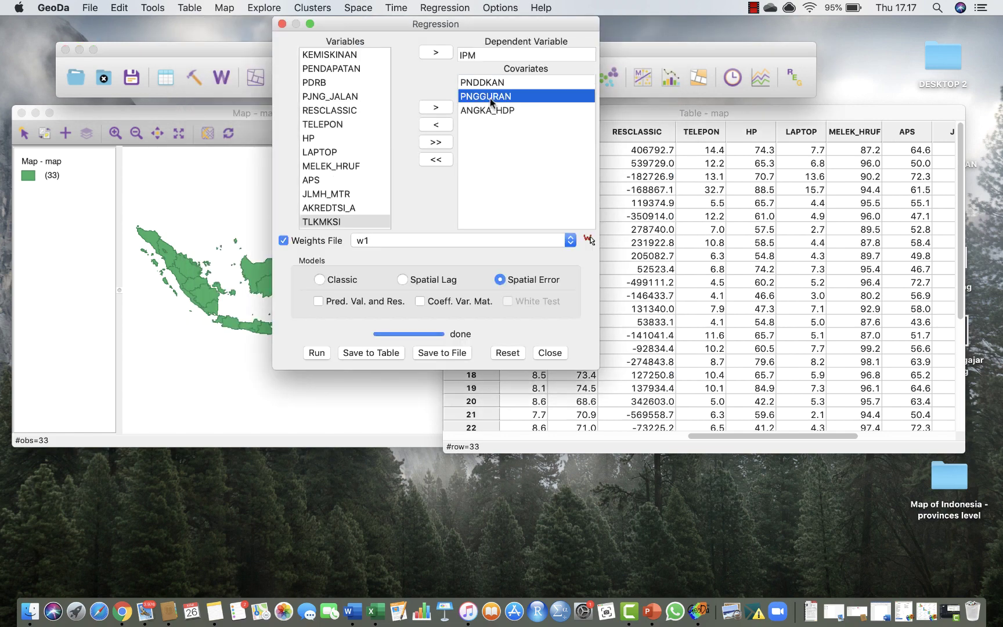
{"action": "left_click", "coordinate": [436, 125]}
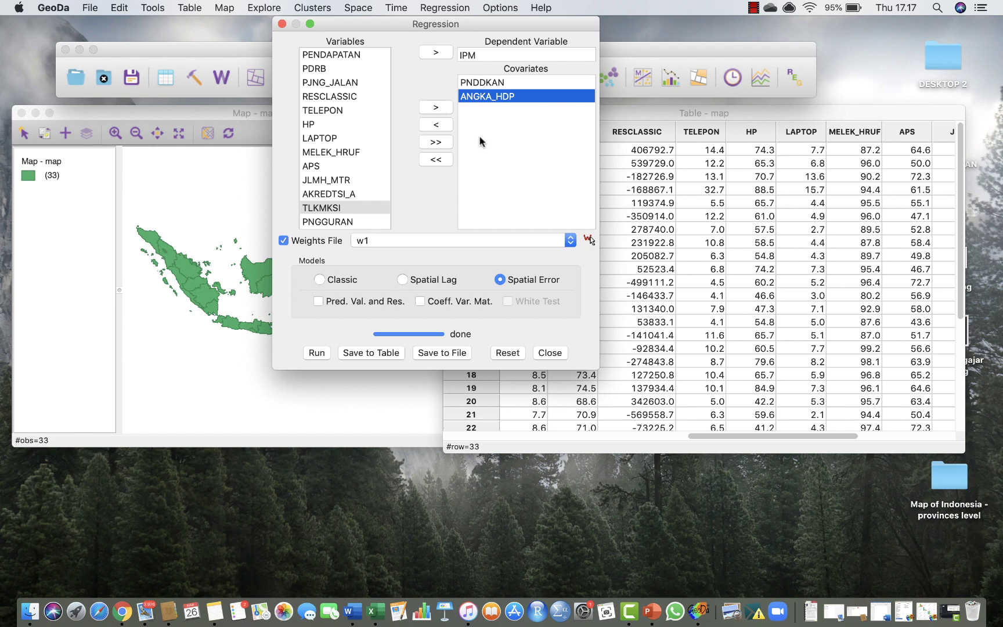
{"action": "left_click", "coordinate": [315, 354]}
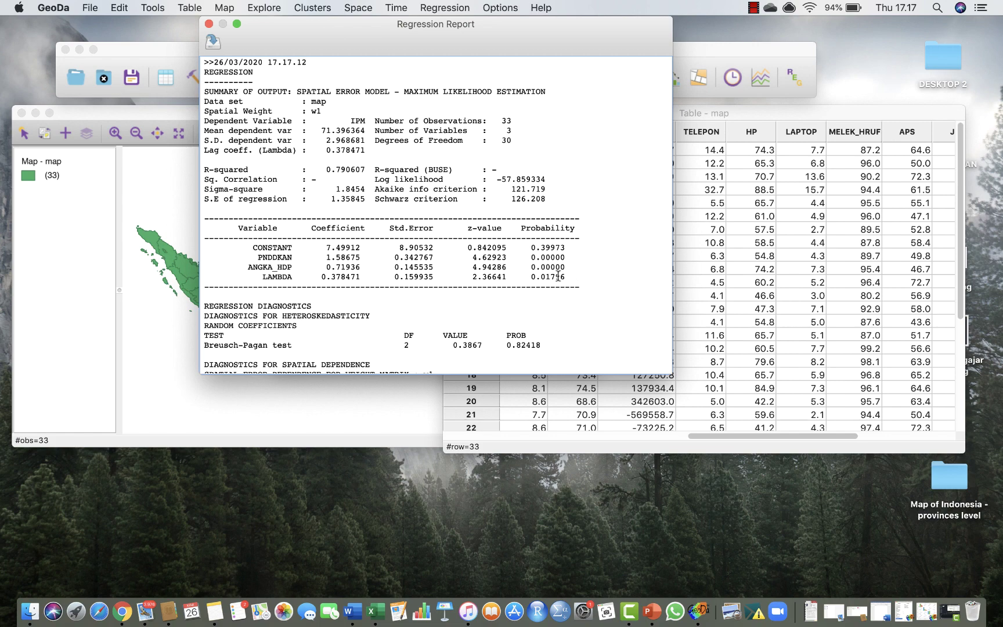
Examine the reduced spatial error report, covering the dependent variable, the constant, covariate and LAMBDA coefficients, and the regression diagnostics
{"action": "scroll", "coordinate": [528, 282], "scroll_direction": "down", "scroll_amount": 1}
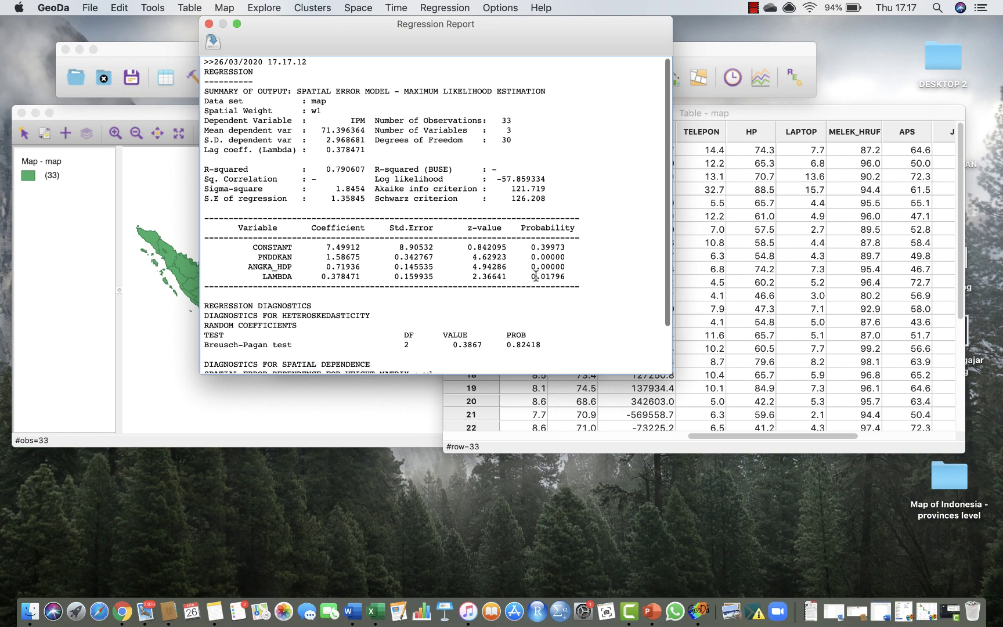
{"action": "scroll", "coordinate": [540, 282], "scroll_direction": "down", "scroll_amount": 2}
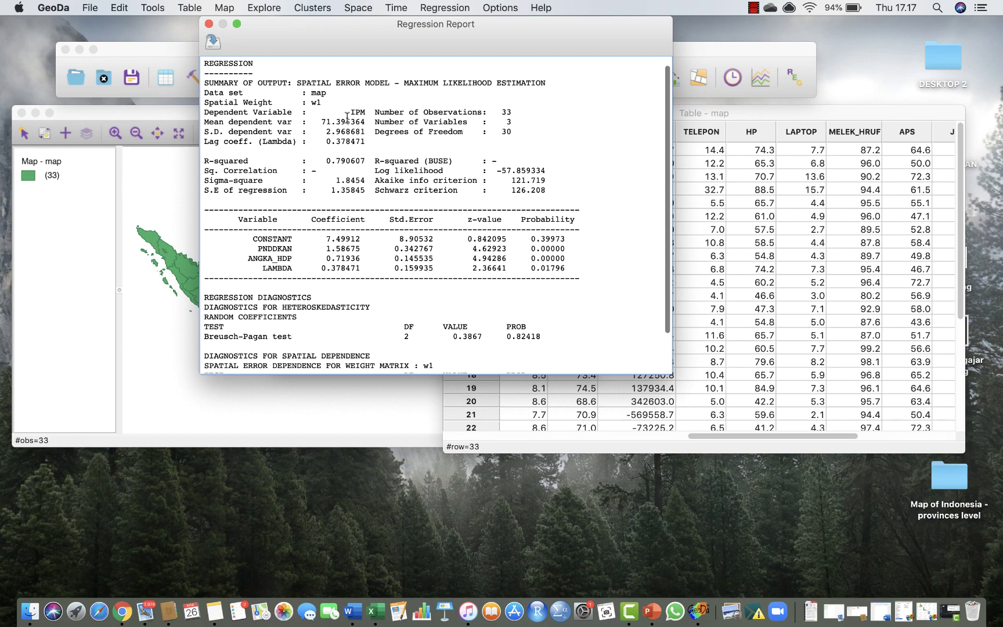
{"action": "left_click_drag", "start_coordinate": [348, 112], "coordinate": [364, 112]}
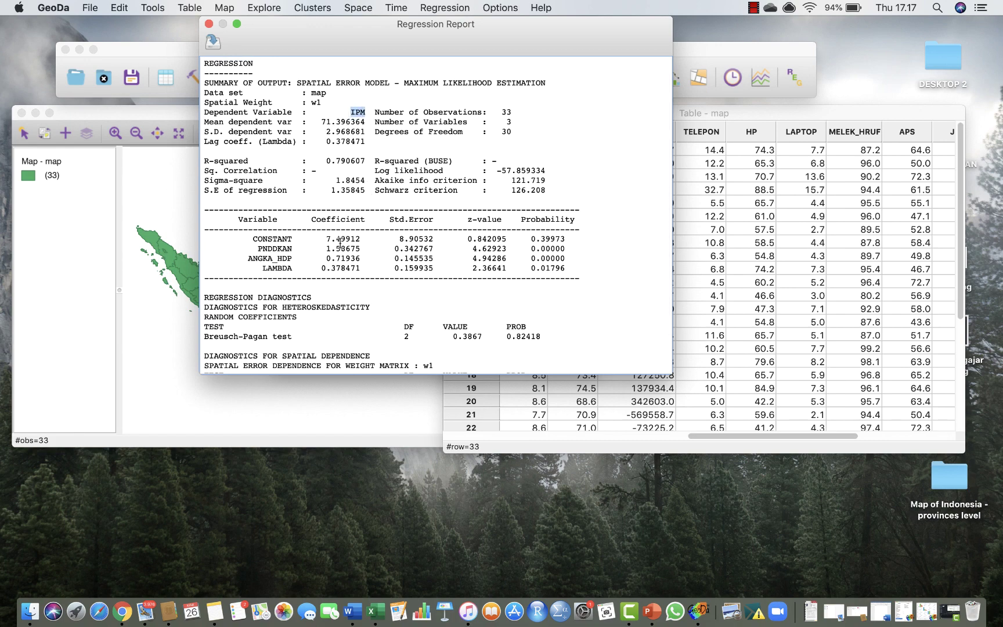
{"action": "left_click_drag", "start_coordinate": [365, 239], "coordinate": [318, 239]}
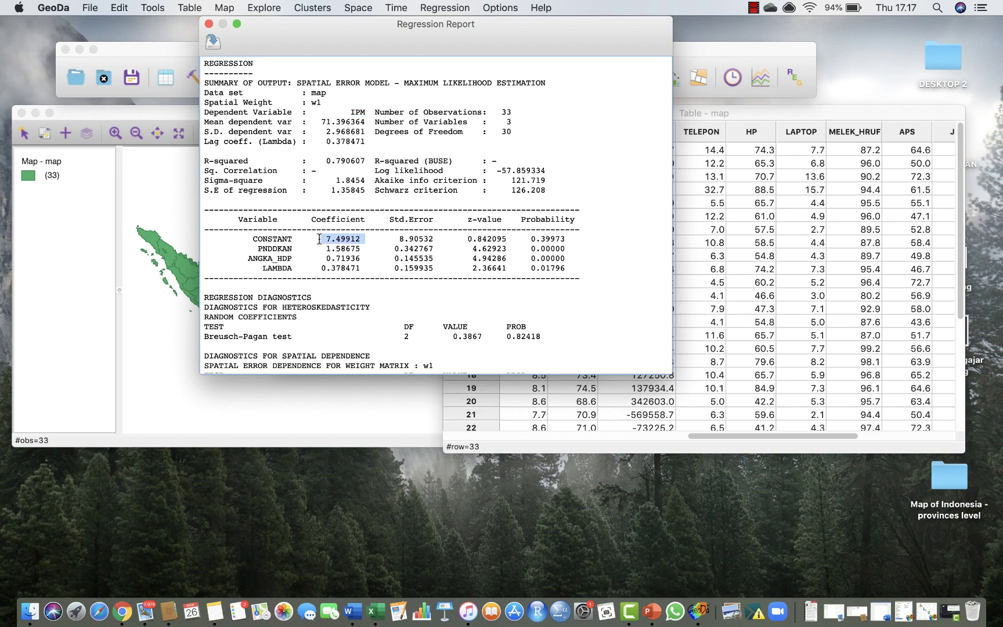
{"action": "left_click", "coordinate": [356, 251]}
{"action": "left_click_drag", "start_coordinate": [321, 270], "coordinate": [361, 271]}
{"action": "left_click", "coordinate": [371, 269]}
{"action": "scroll", "coordinate": [387, 281], "scroll_direction": "down", "scroll_amount": 3}
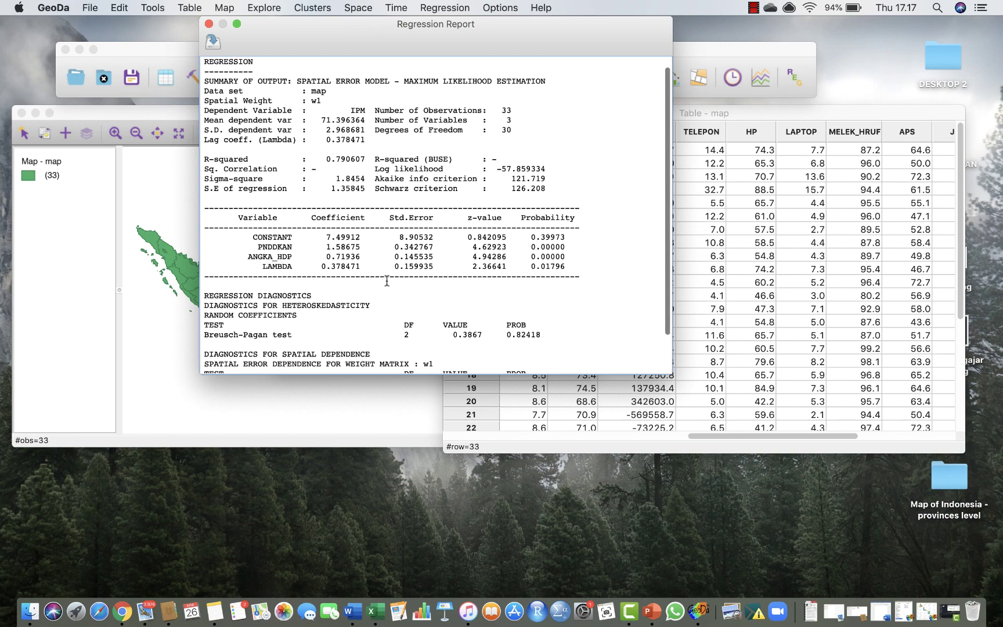
{"action": "scroll", "coordinate": [386, 281], "scroll_direction": "up", "scroll_amount": 2}
{"action": "scroll", "coordinate": [387, 281], "scroll_direction": "down", "scroll_amount": 3}
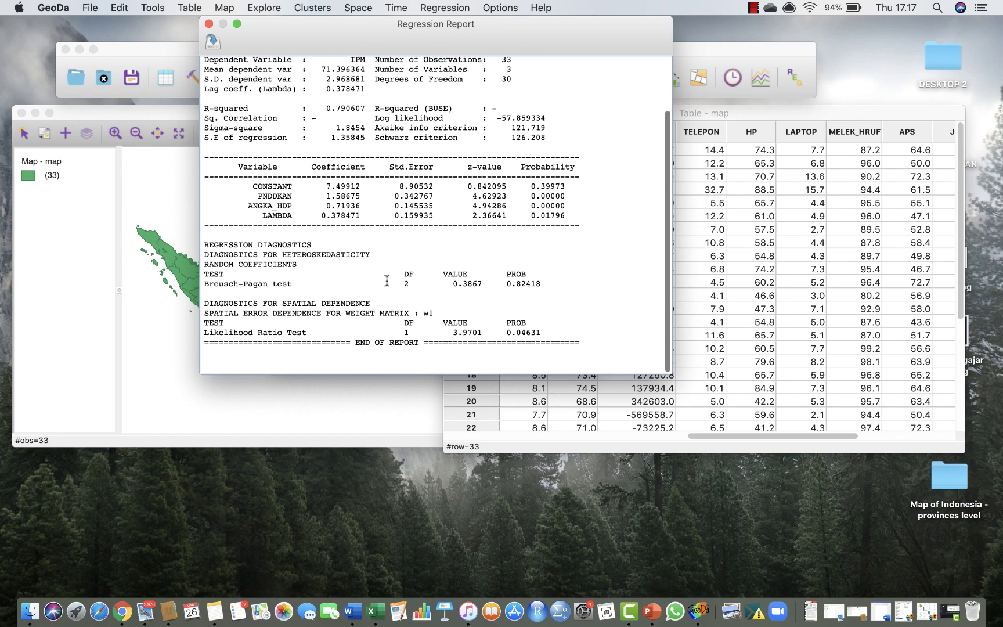
{"action": "scroll", "coordinate": [386, 281], "scroll_direction": "up", "scroll_amount": 2}
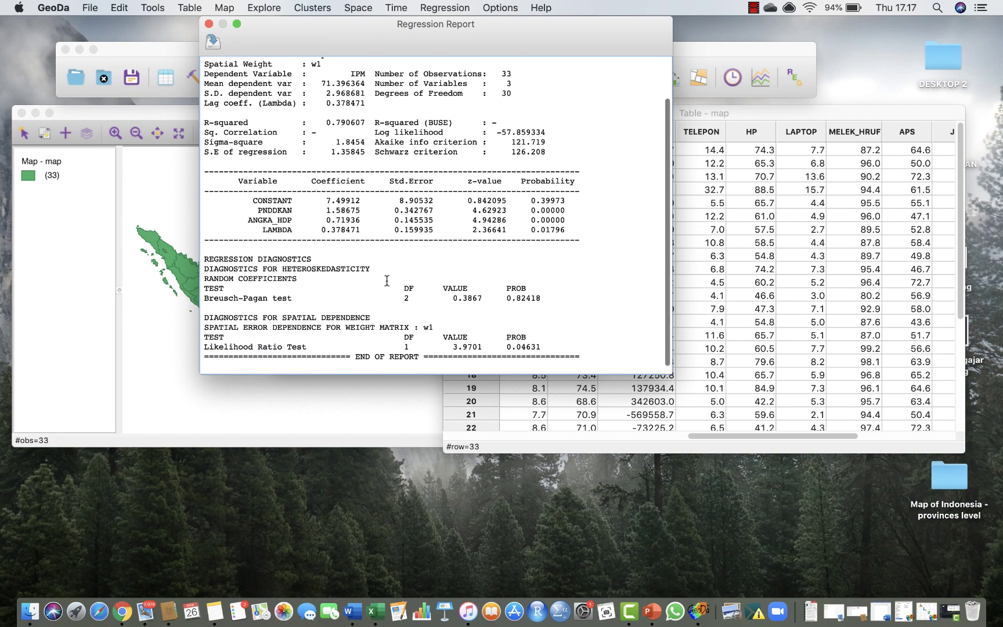